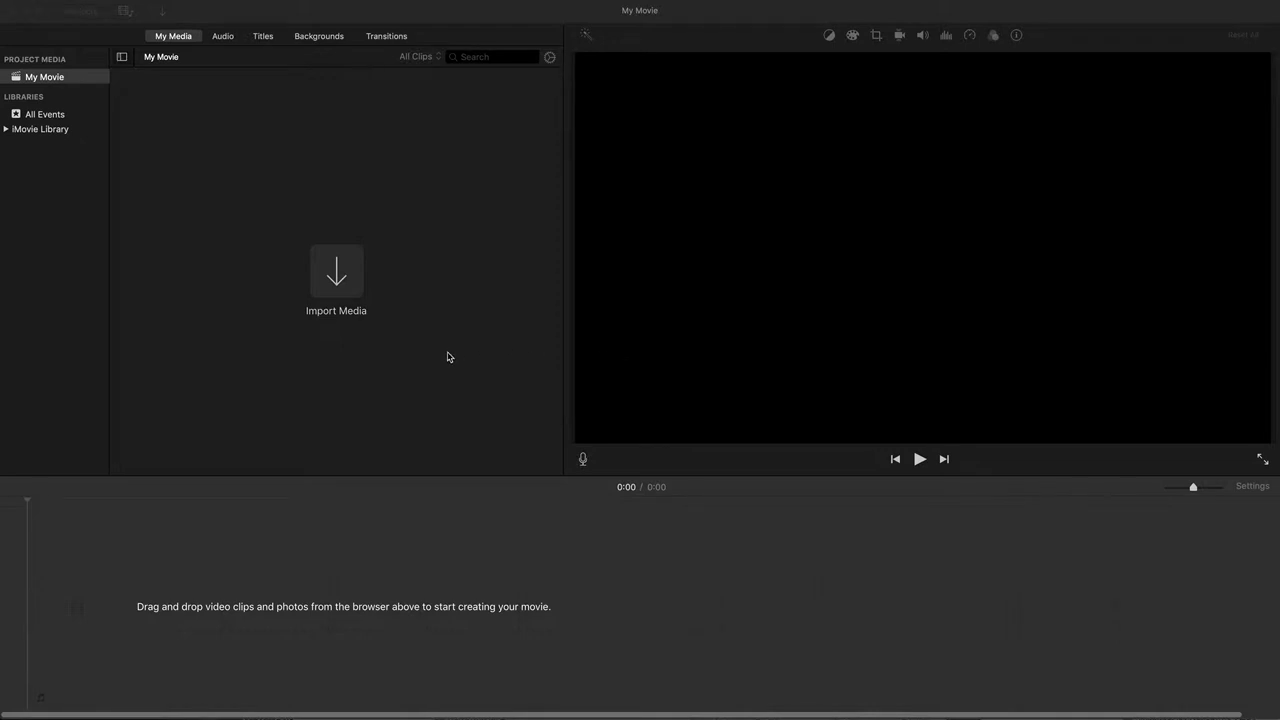
- Open the Import window from the new empty My Movie project
{"action": "left_click", "coordinate": [335, 265]}
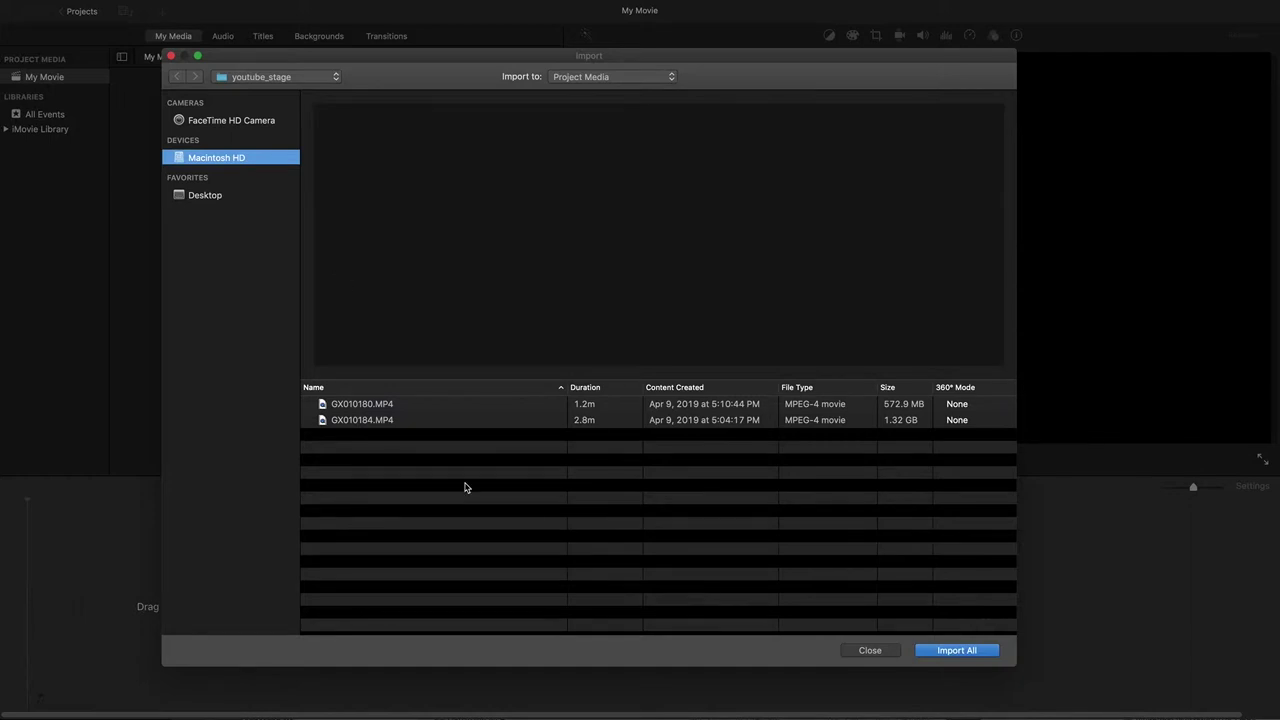
- Import only GX010180.MP4 from the youtube_stage folder into My Movie
{"action": "left_click", "coordinate": [387, 405]}
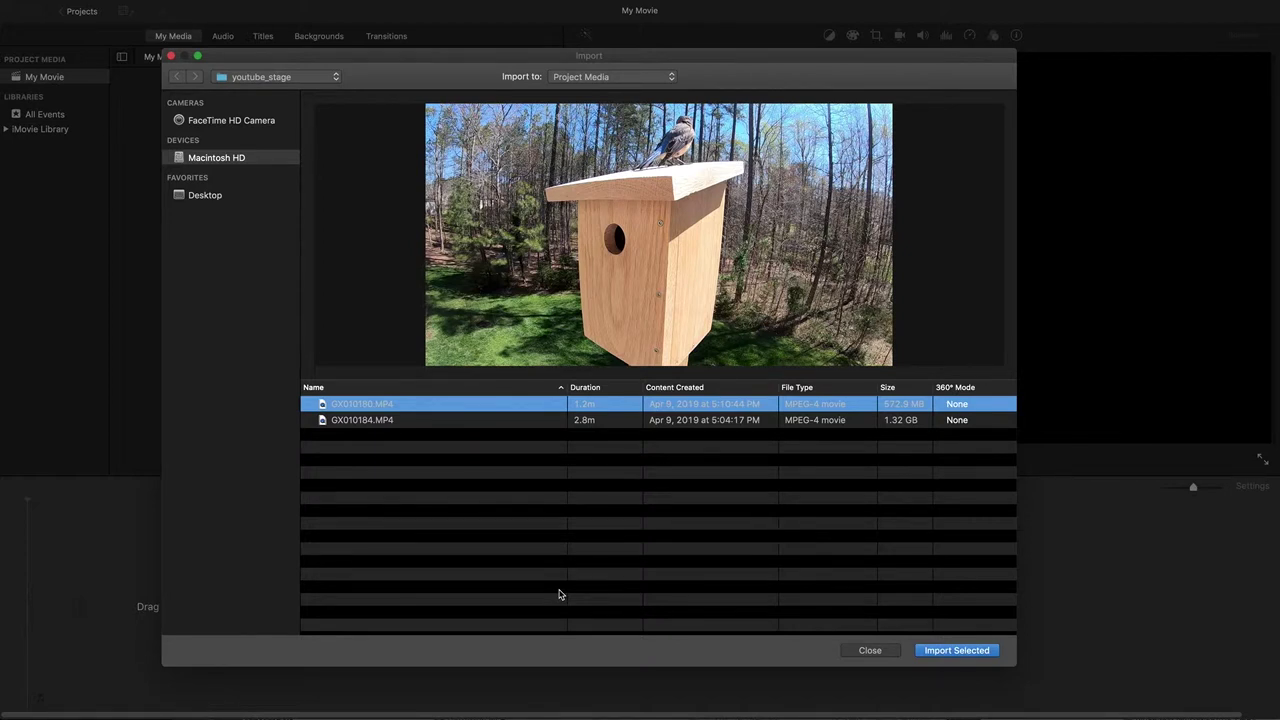
{"action": "left_click", "coordinate": [976, 652]}
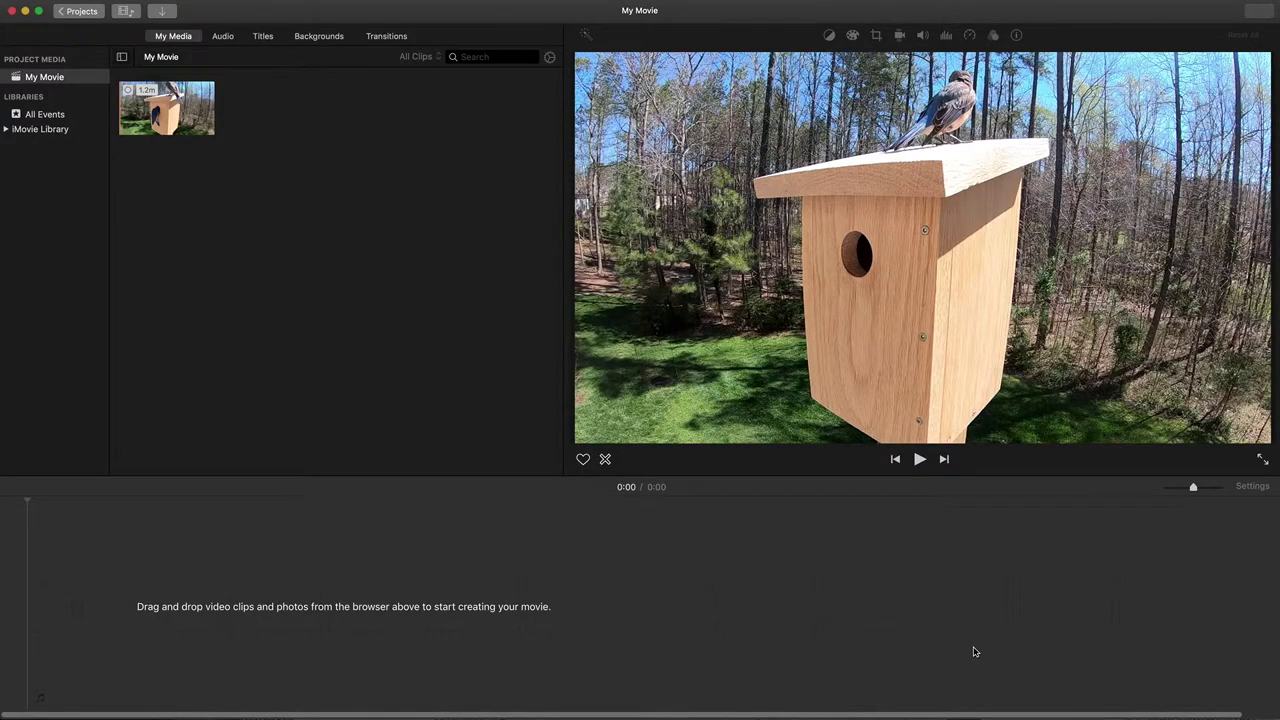
- Drag the GX010180.MP4 birdhouse clip from My Media into the empty timeline
{"action": "left_click", "coordinate": [173, 115]}
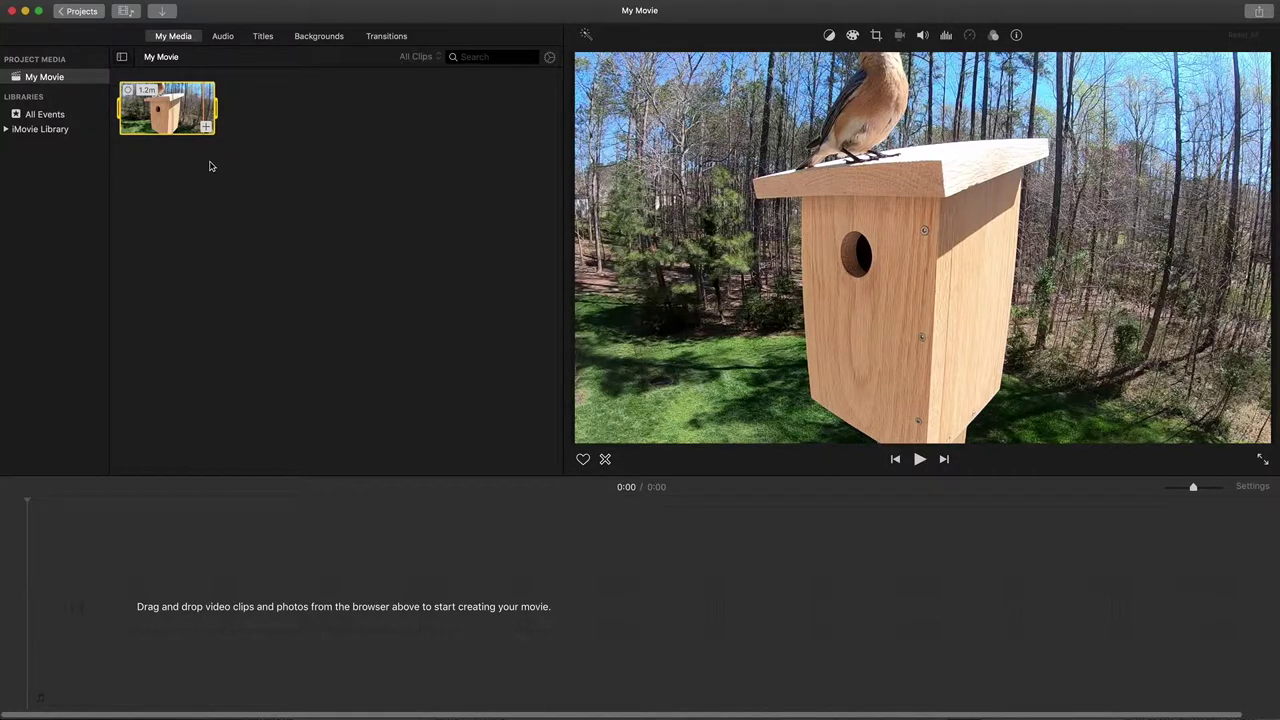
{"action": "left_click_drag", "start_coordinate": [172, 108], "coordinate": [279, 590]}
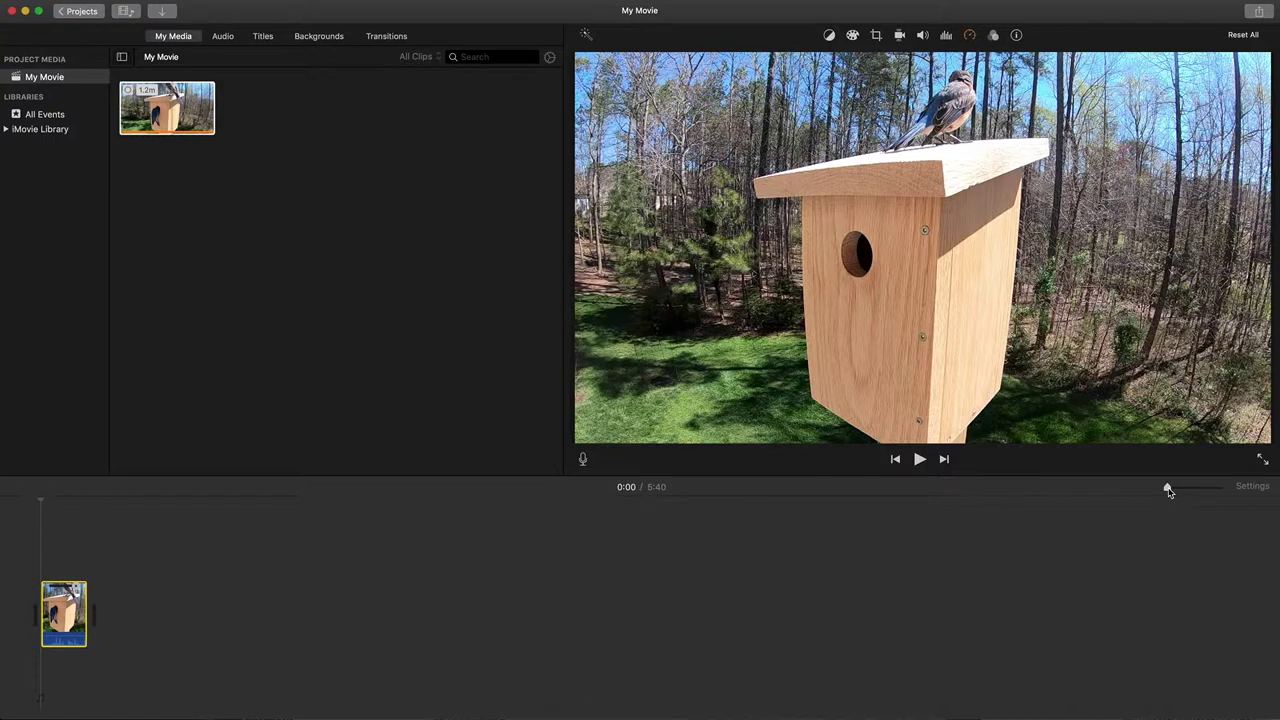
- Zoom the timeline in on the birdhouse clip and set the playhead at 0:11
{"action": "left_click_drag", "start_coordinate": [1168, 490], "coordinate": [1202, 492]}
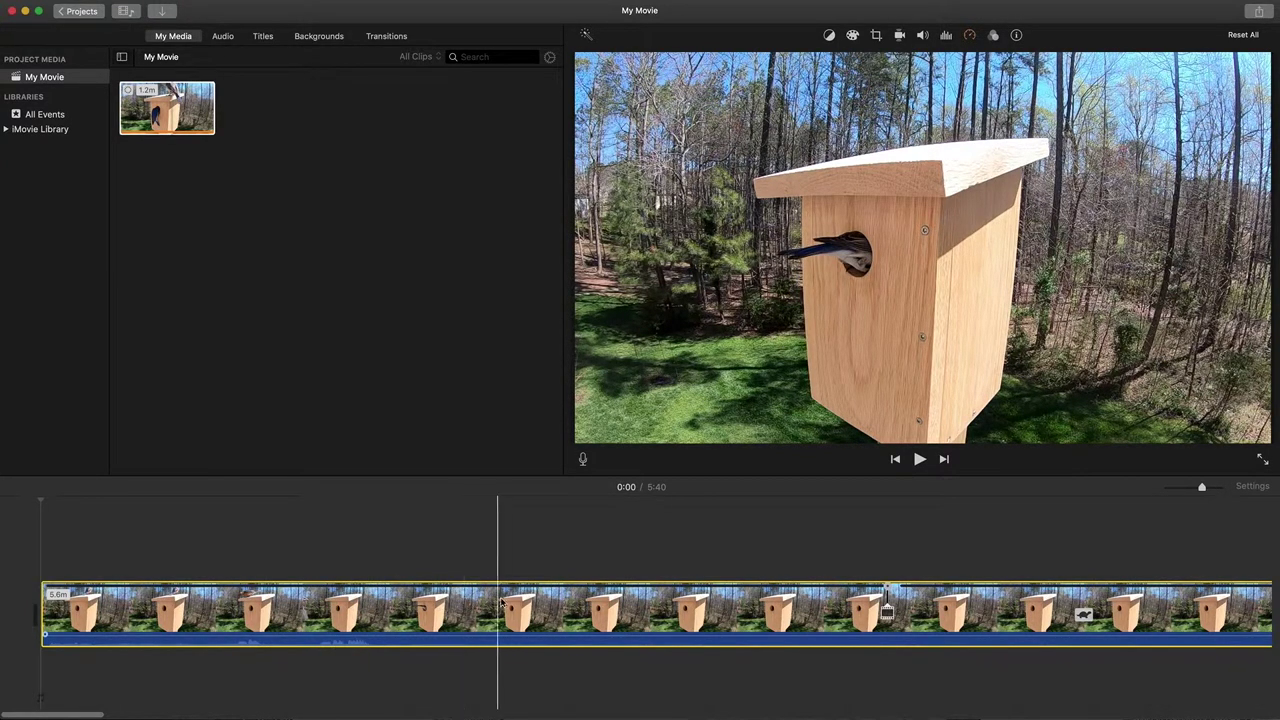
{"action": "left_click", "coordinate": [557, 601]}
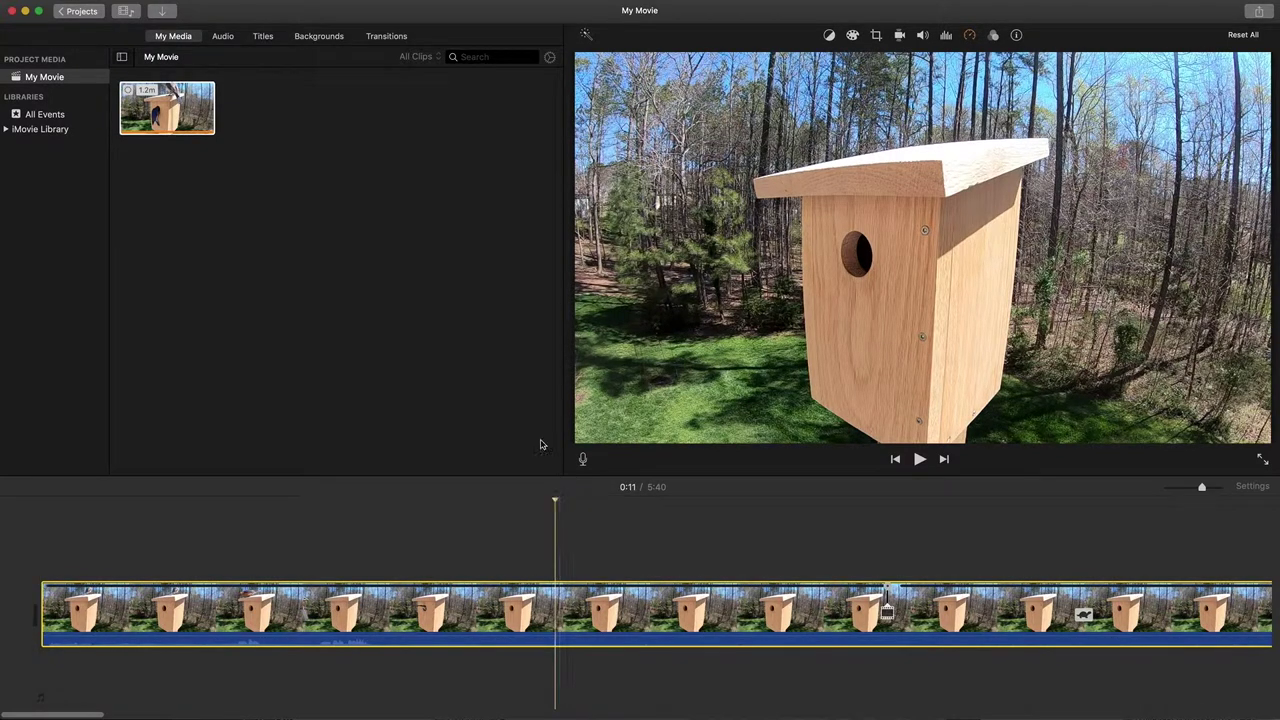
{"action": "left_click", "coordinate": [185, 0]}
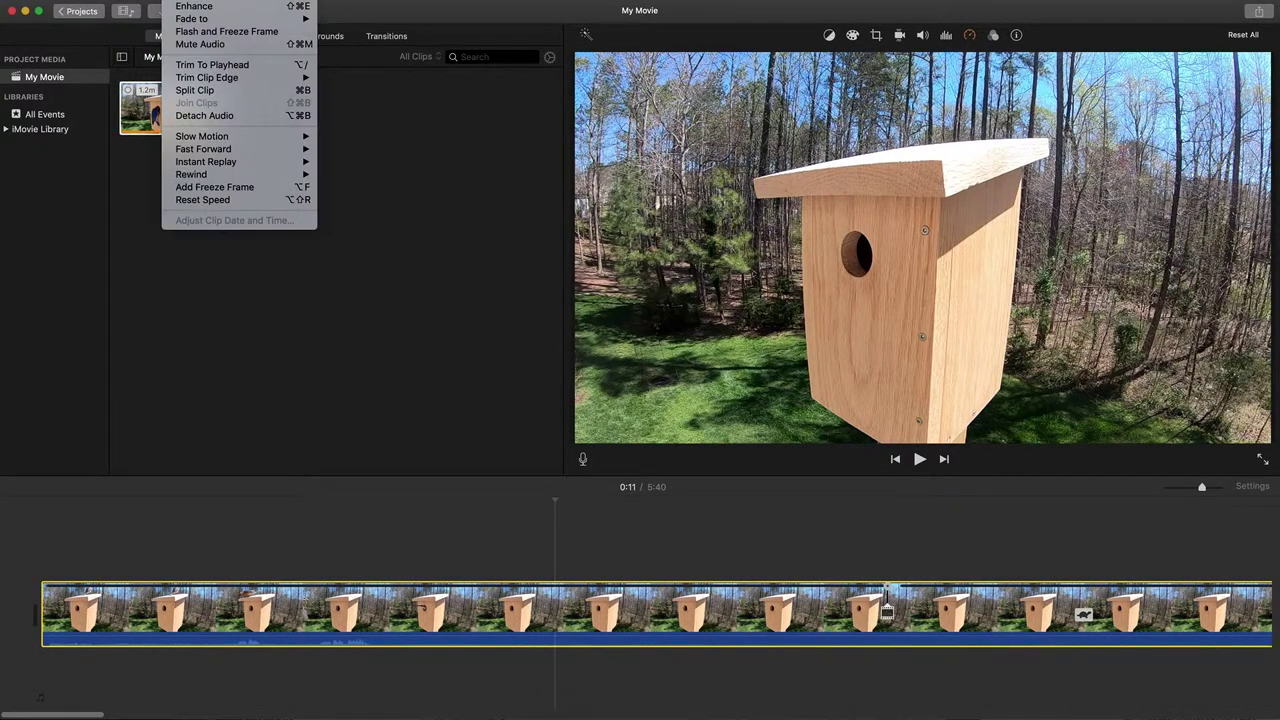
{"action": "left_click", "coordinate": [222, 91]}
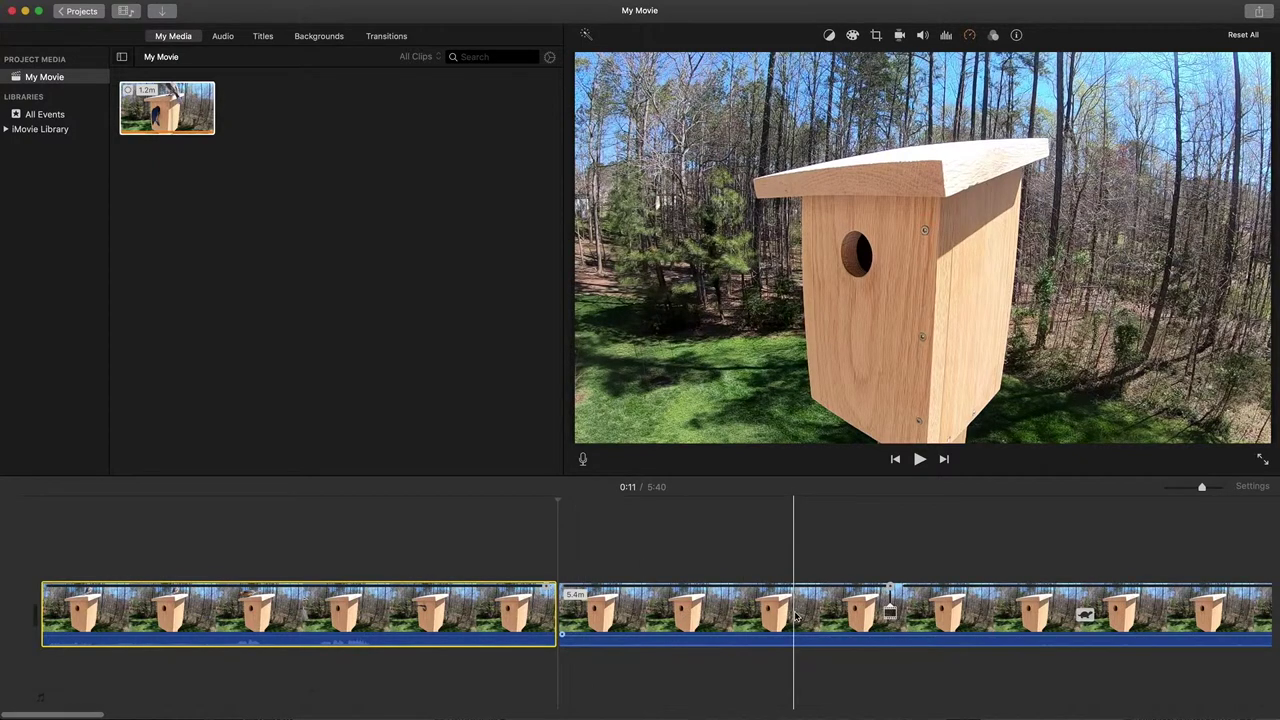
{"action": "scroll", "coordinate": [968, 622], "scroll_direction": "right", "scroll_amount": 5}
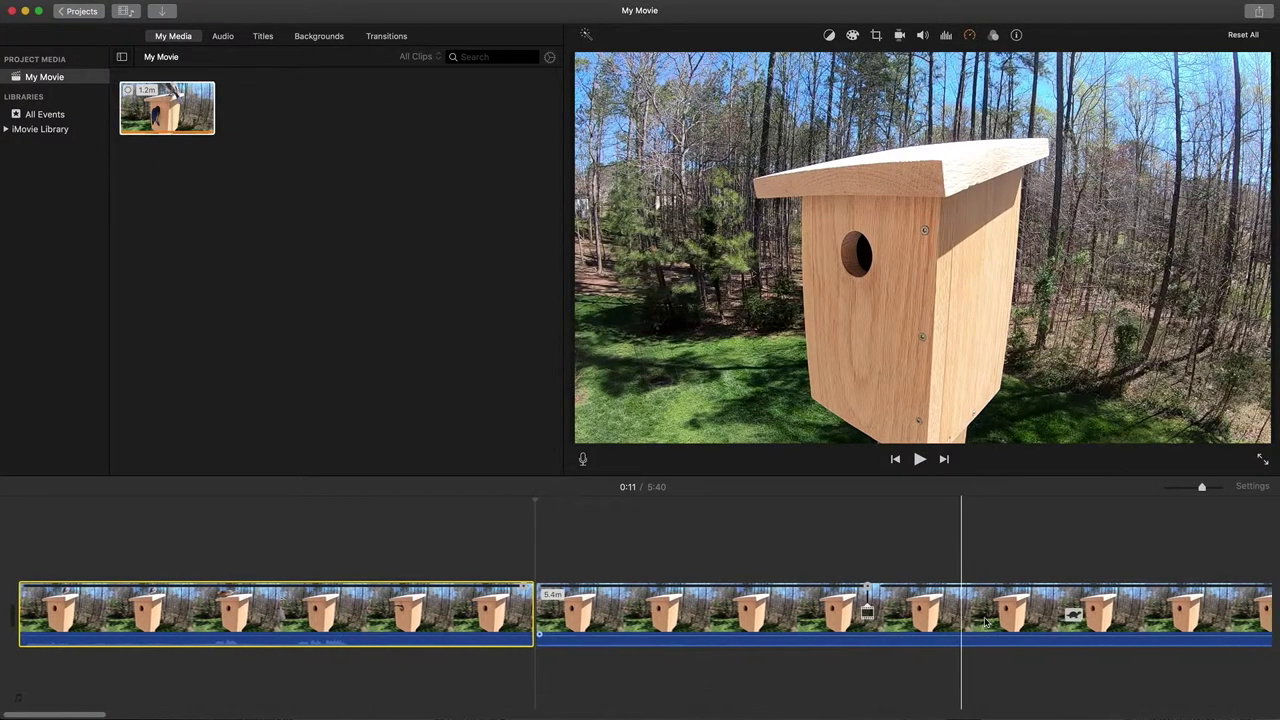
{"action": "scroll", "coordinate": [985, 622], "scroll_direction": "right", "scroll_amount": 5}
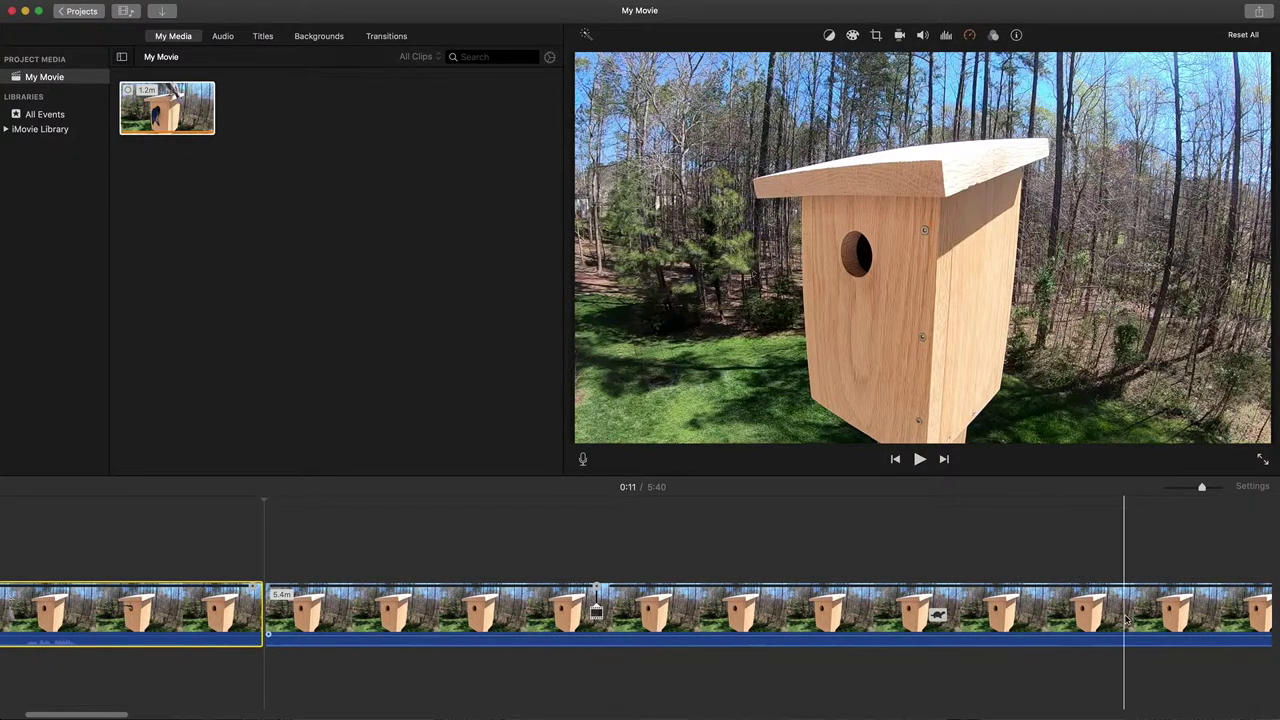
{"action": "scroll", "coordinate": [1123, 620], "scroll_direction": "right", "scroll_amount": 3}
{"action": "scroll", "coordinate": [1126, 620], "scroll_direction": "right", "scroll_amount": 4}
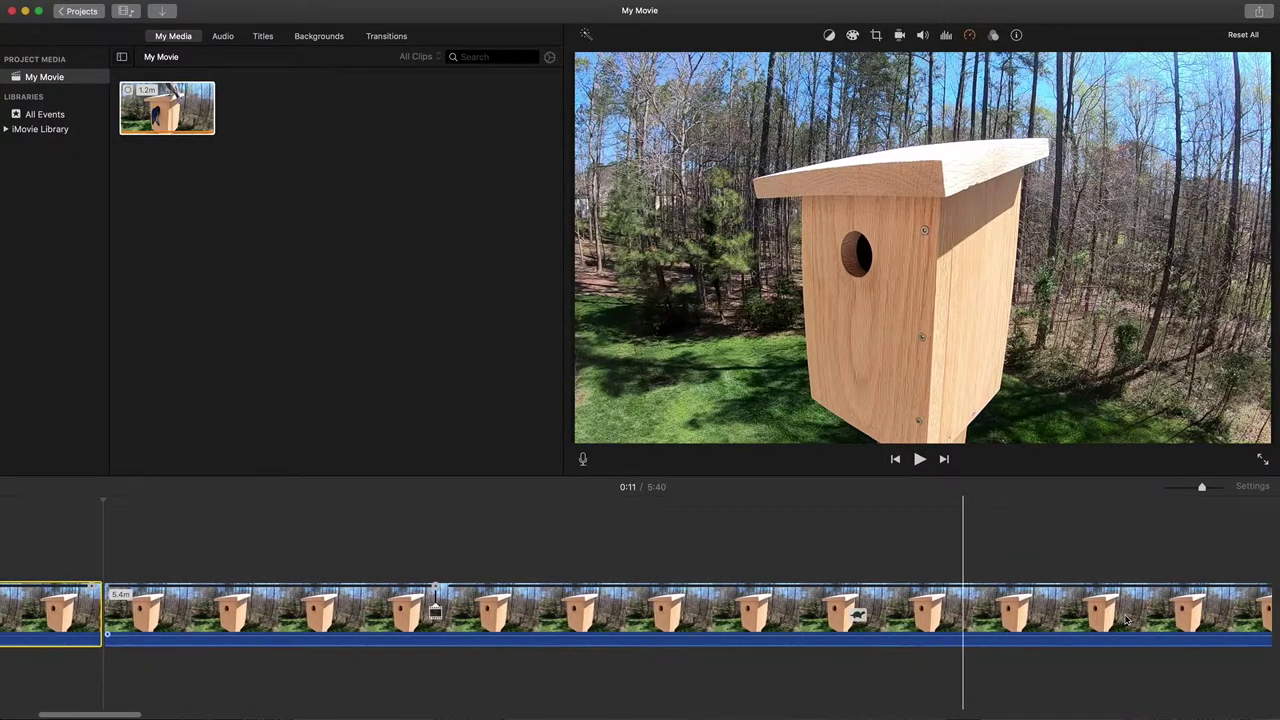
{"action": "scroll", "coordinate": [1187, 619], "scroll_direction": "right", "scroll_amount": 7}
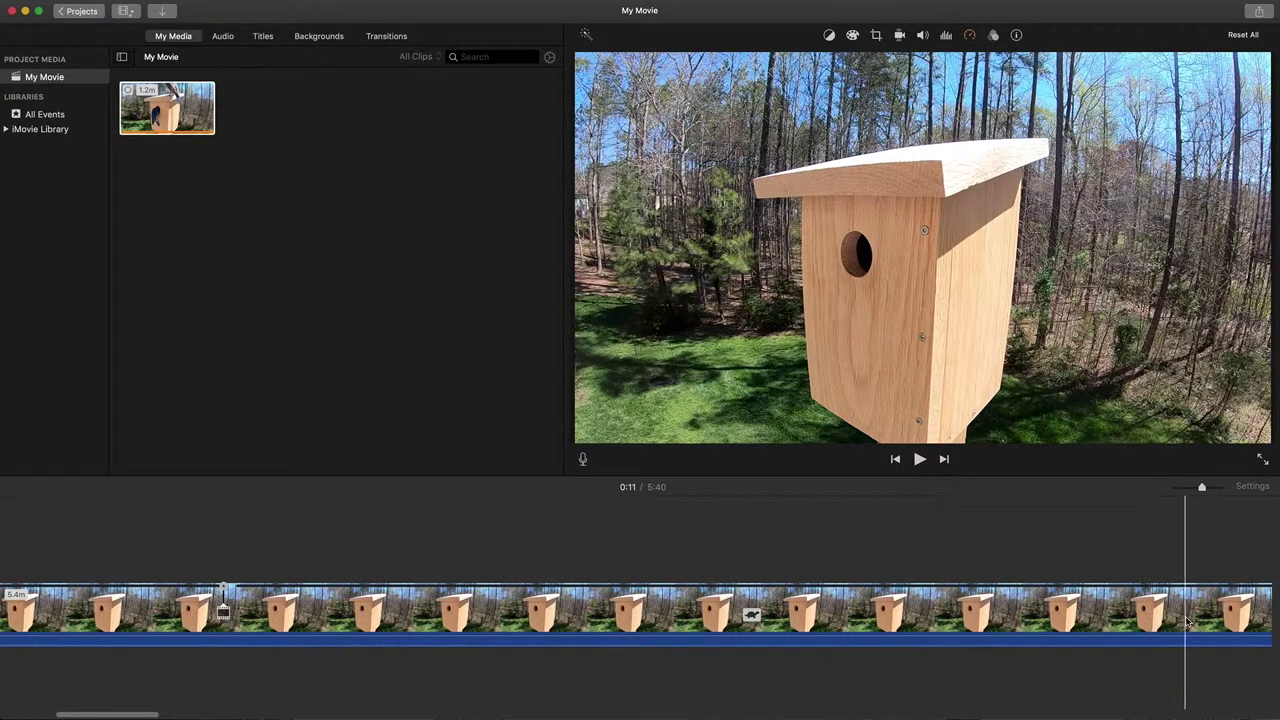
{"action": "scroll", "coordinate": [1187, 620], "scroll_direction": "right", "scroll_amount": 4}
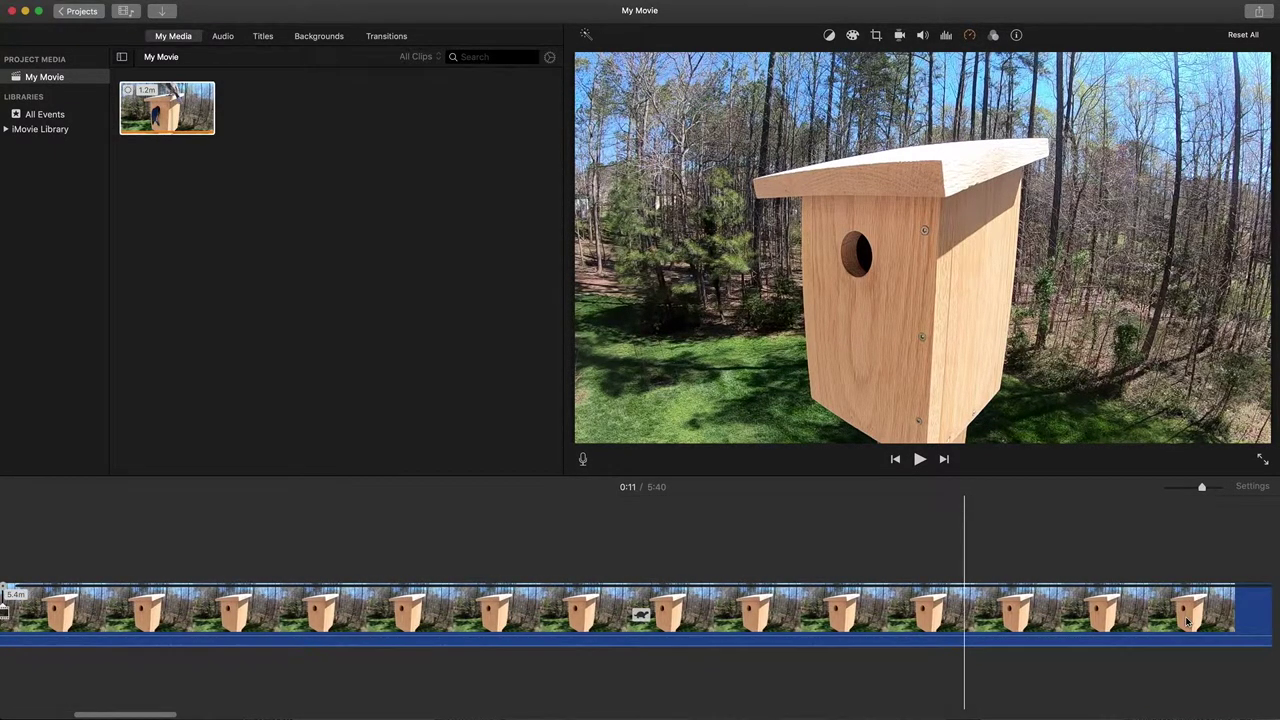
{"action": "scroll", "coordinate": [1210, 619], "scroll_direction": "right", "scroll_amount": 2}
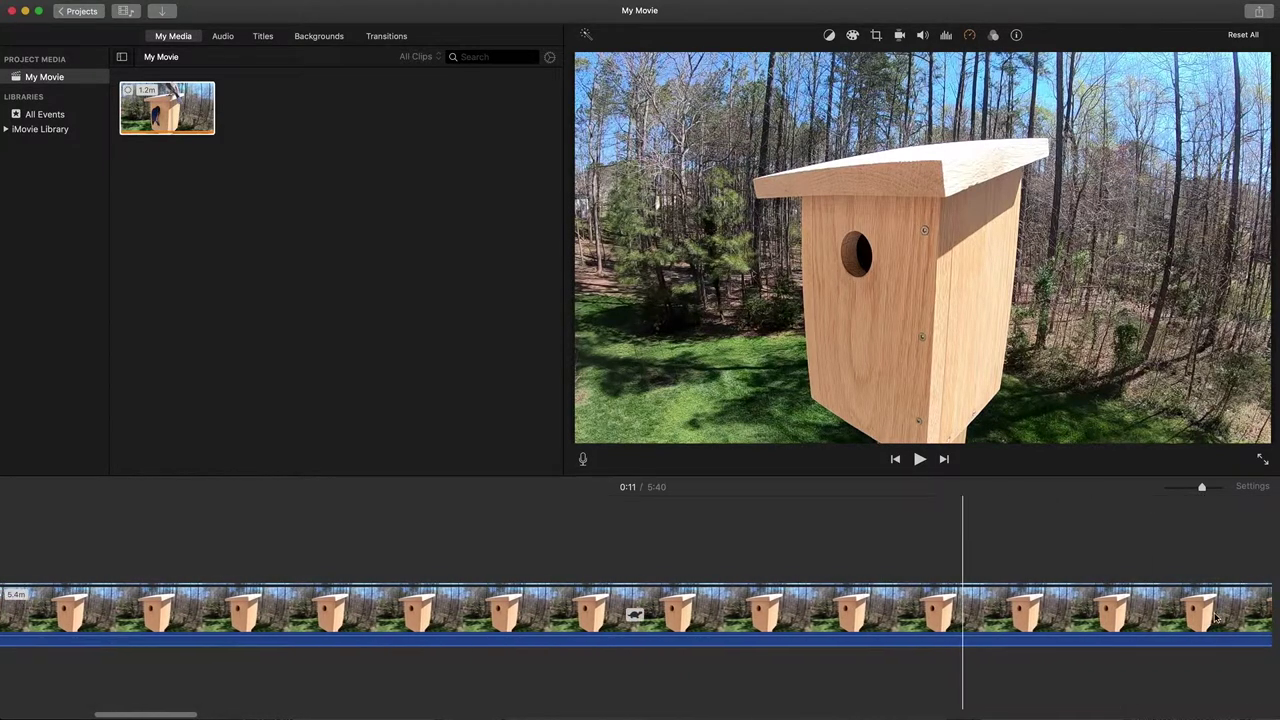
{"action": "scroll", "coordinate": [1216, 618], "scroll_direction": "right", "scroll_amount": 2}
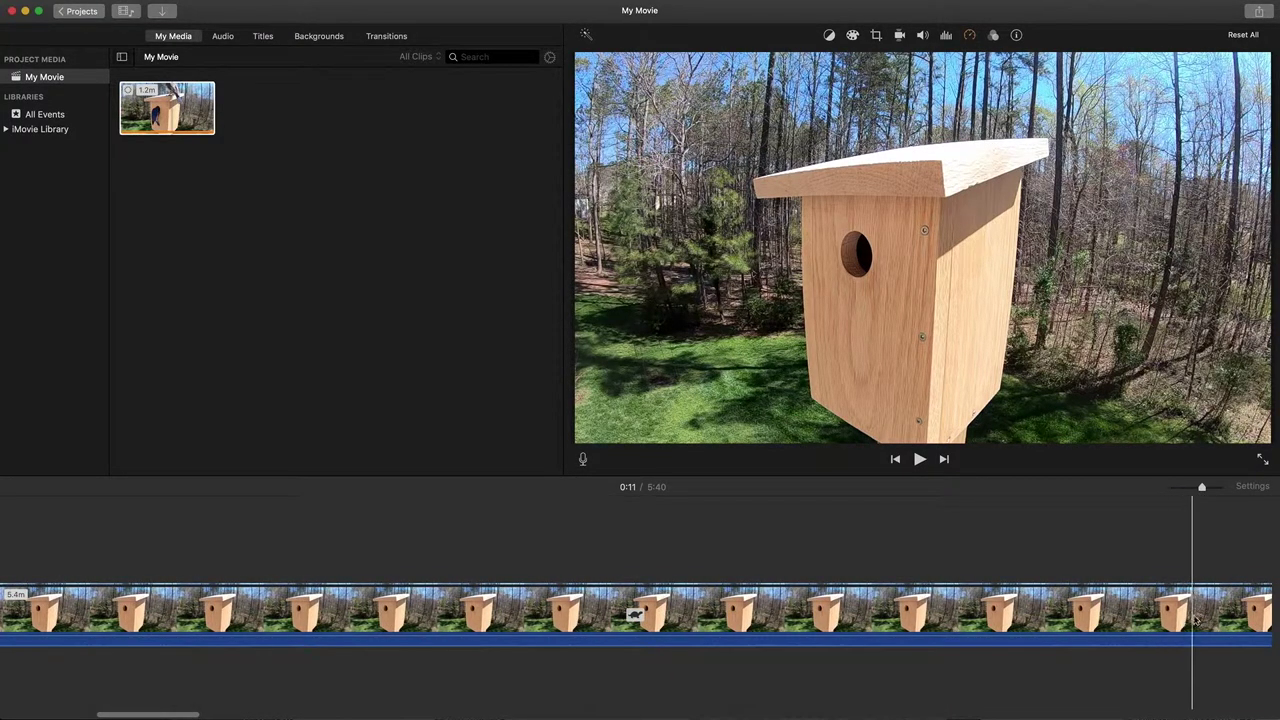
{"action": "scroll", "coordinate": [1205, 619], "scroll_direction": "right", "scroll_amount": 2}
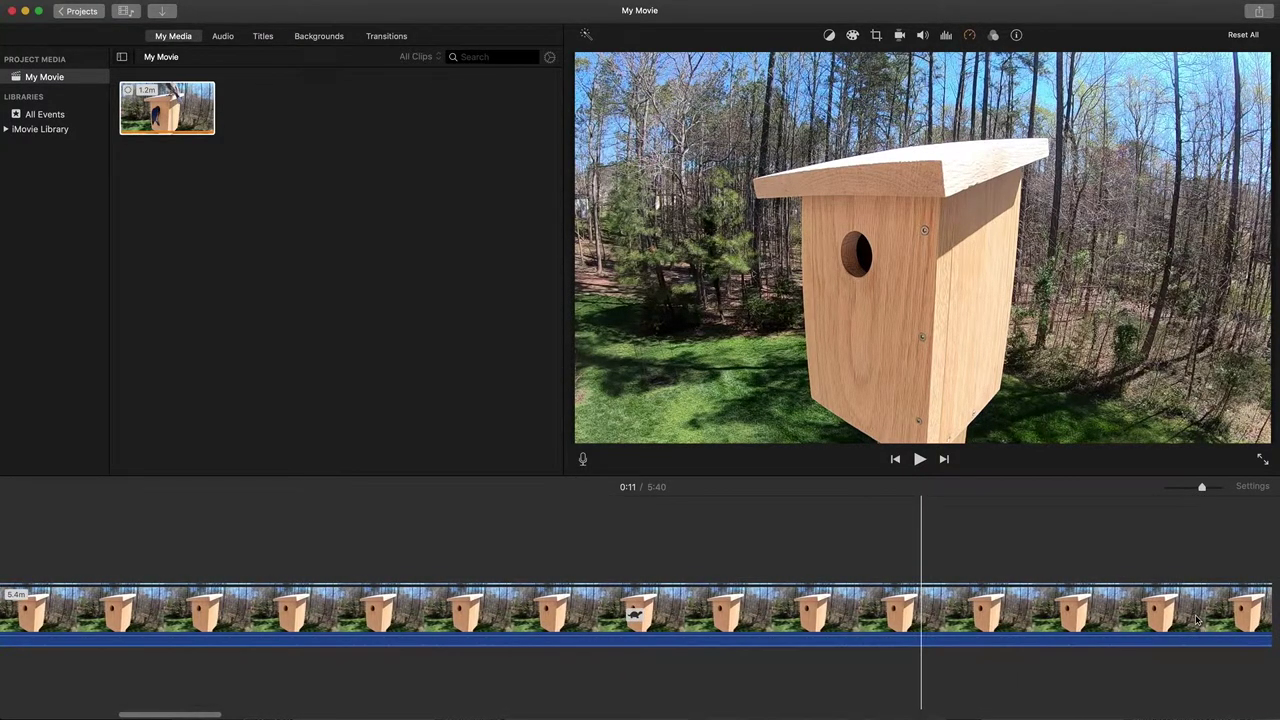
{"action": "scroll", "coordinate": [1200, 620], "scroll_direction": "right", "scroll_amount": 4}
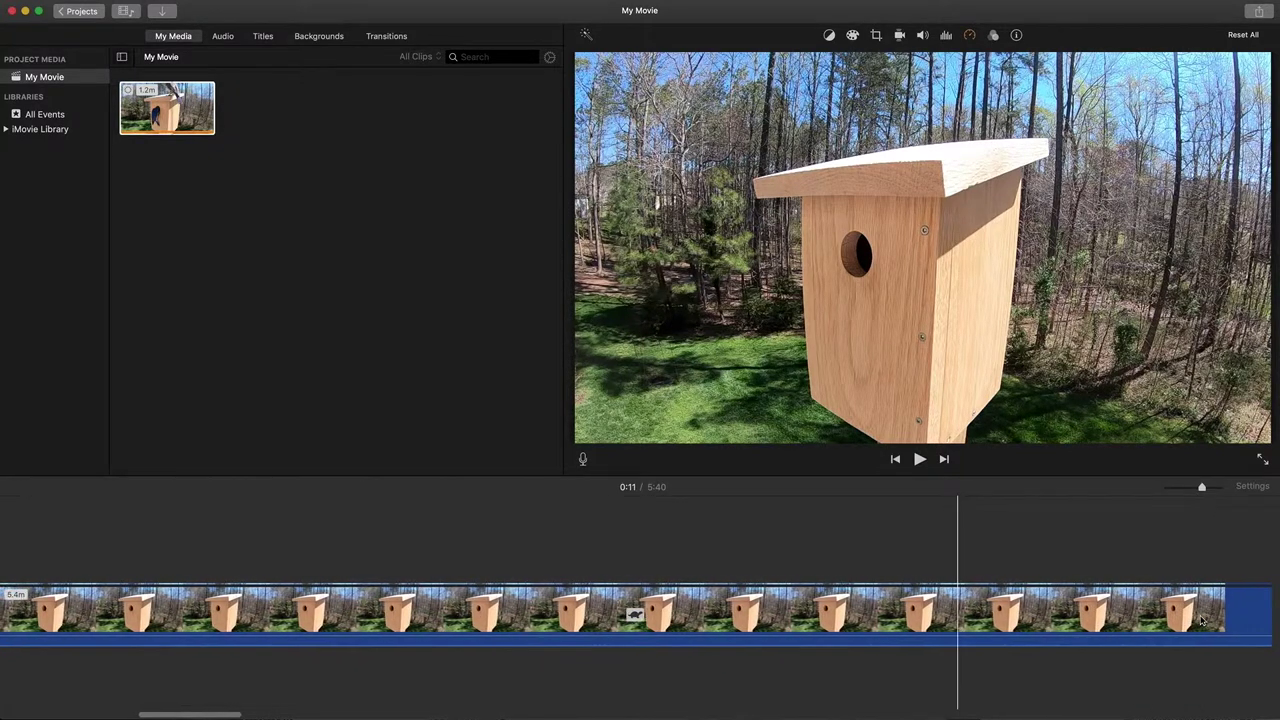
{"action": "scroll", "coordinate": [1200, 620], "scroll_direction": "right", "scroll_amount": 4}
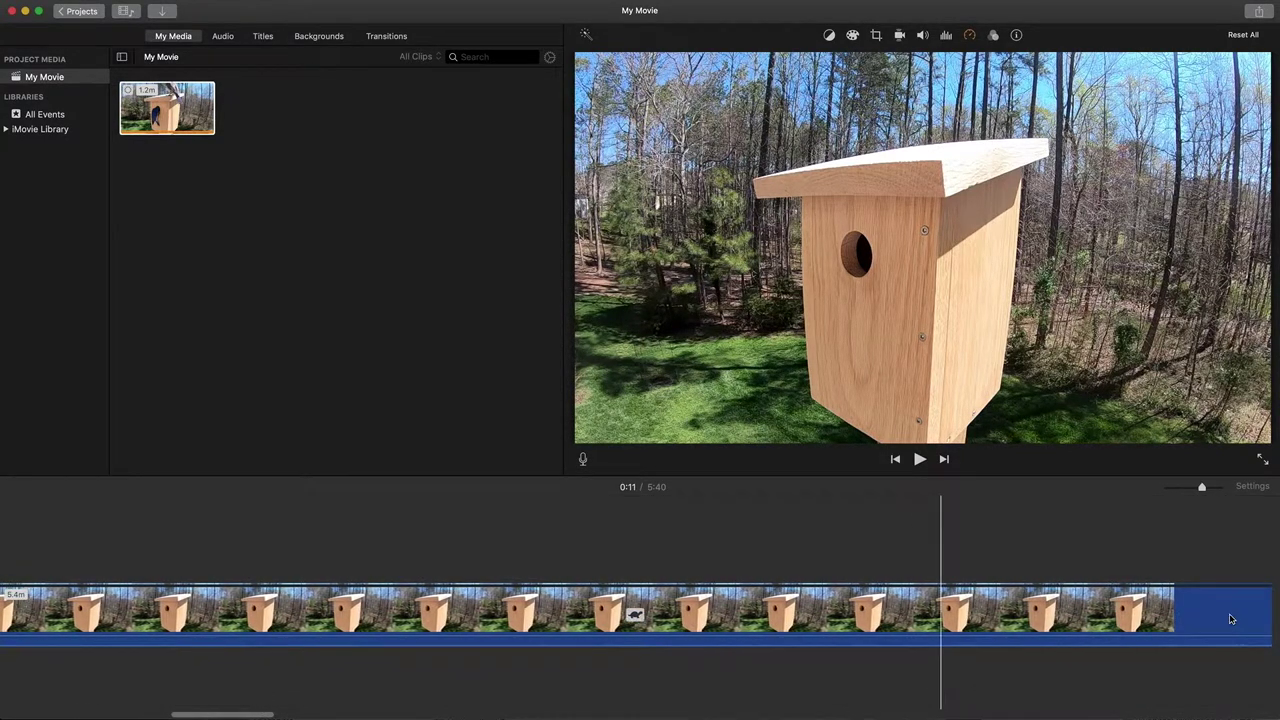
{"action": "left_click", "coordinate": [1103, 628]}
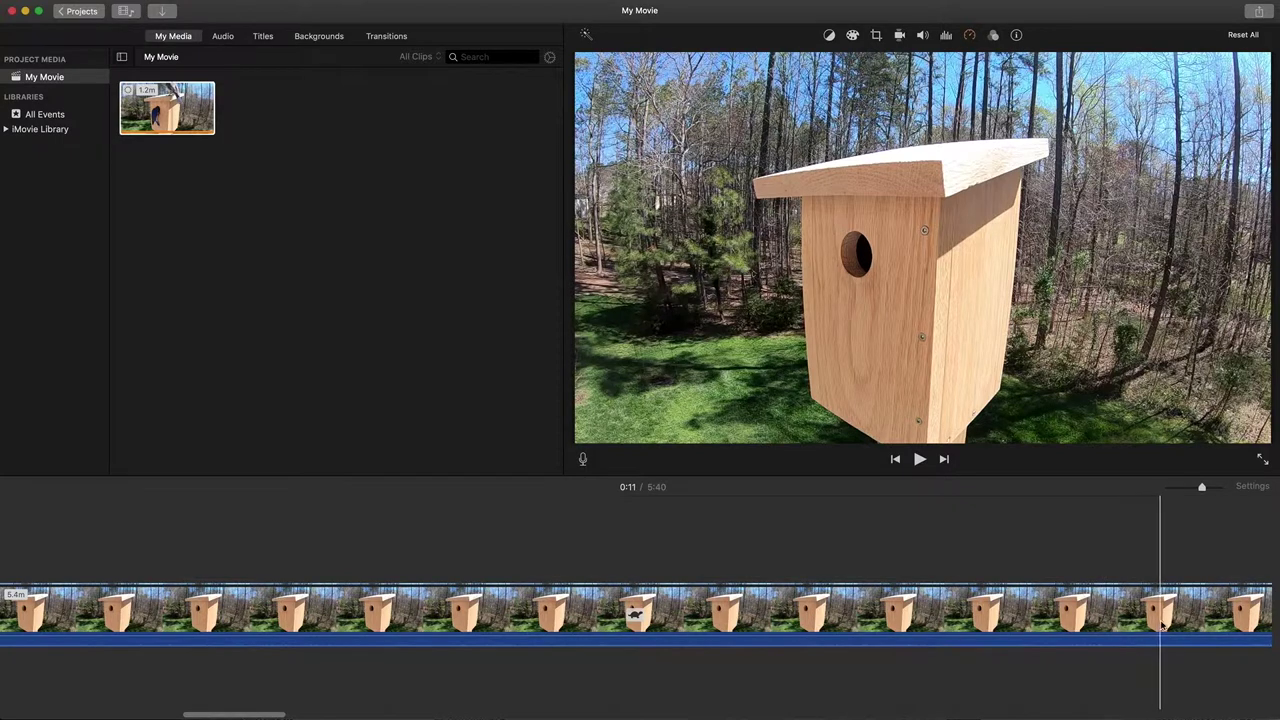
{"action": "scroll", "coordinate": [1161, 625], "scroll_direction": "right", "scroll_amount": 4}
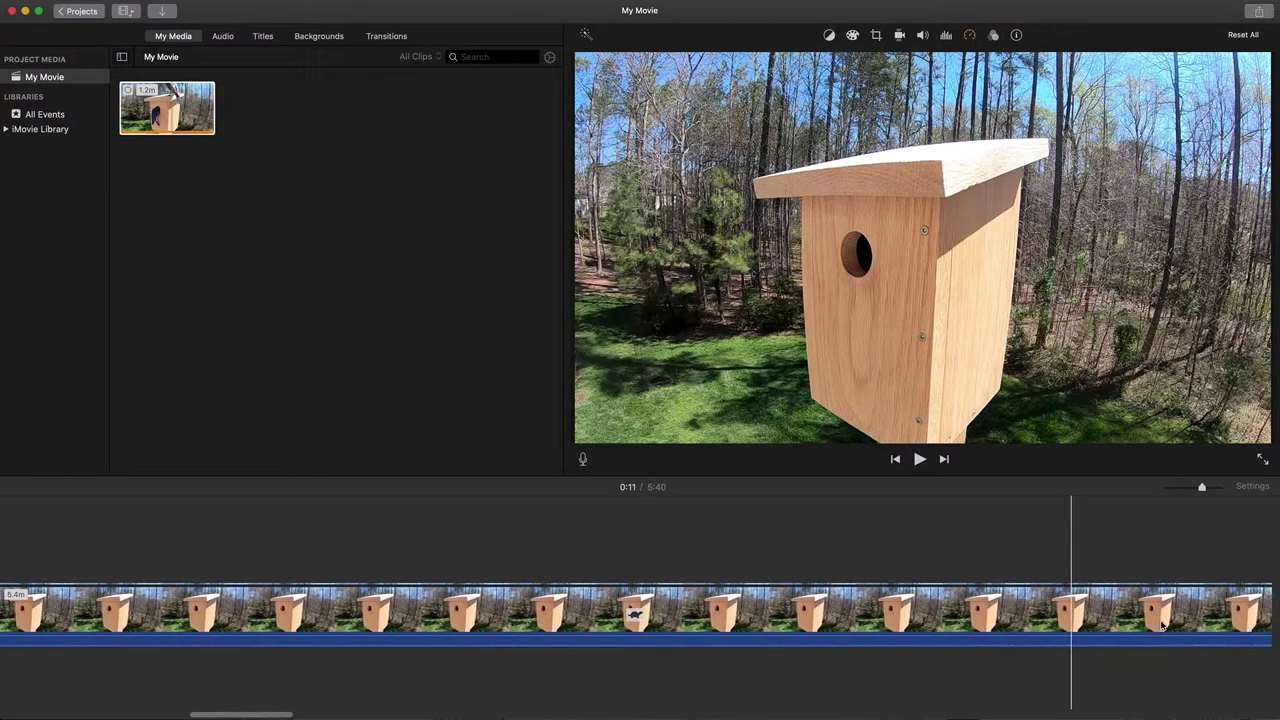
{"action": "scroll", "coordinate": [1161, 625], "scroll_direction": "right", "scroll_amount": 1}
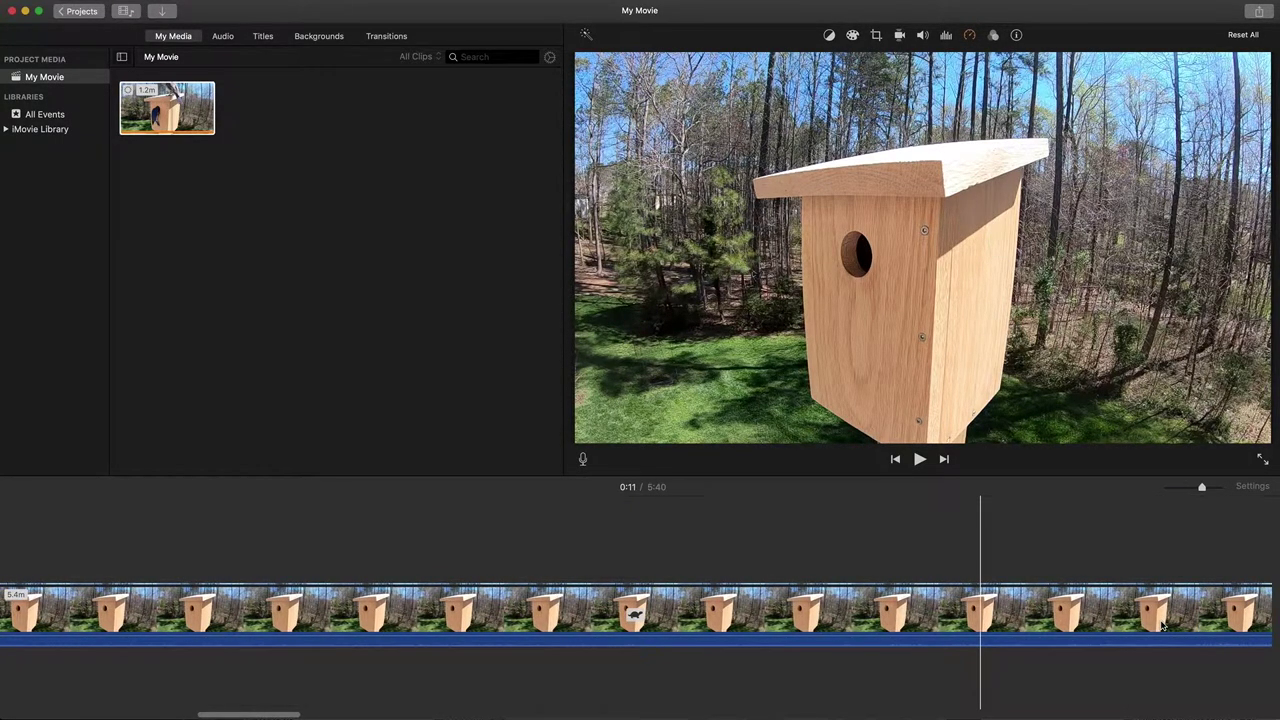
{"action": "scroll", "coordinate": [1163, 625], "scroll_direction": "right", "scroll_amount": 2}
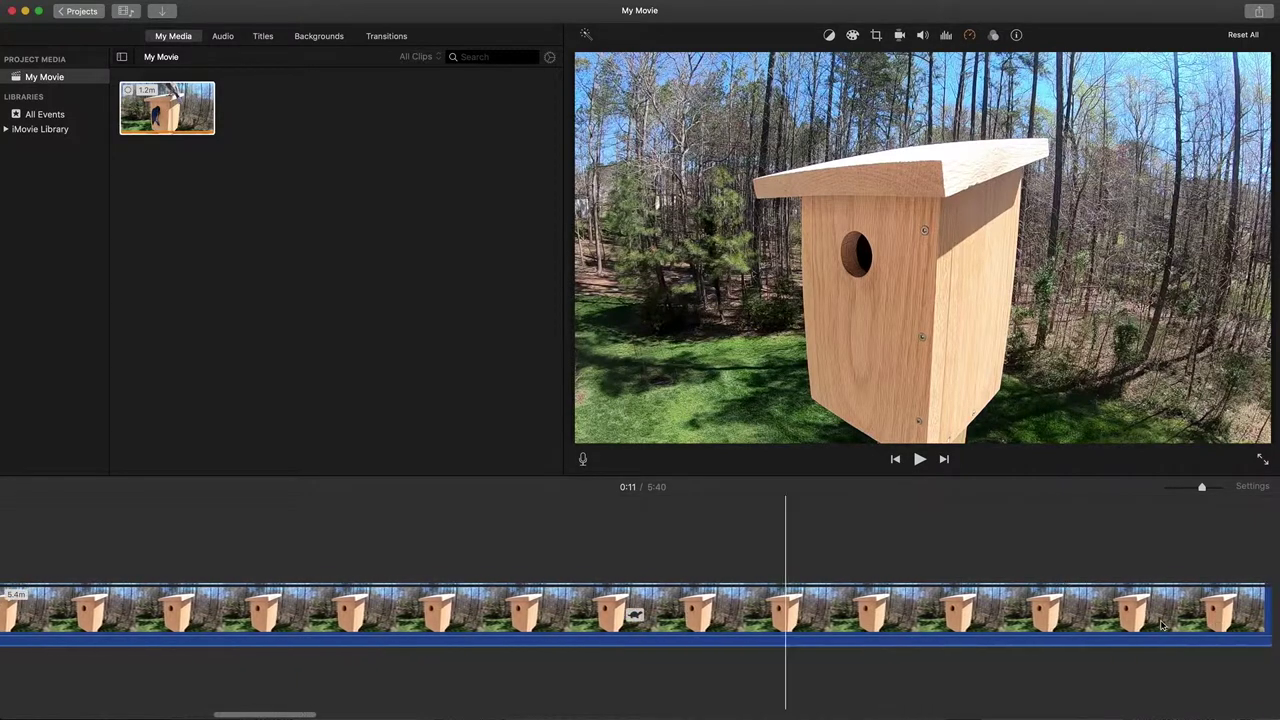
{"action": "scroll", "coordinate": [1213, 621], "scroll_direction": "right", "scroll_amount": 3}
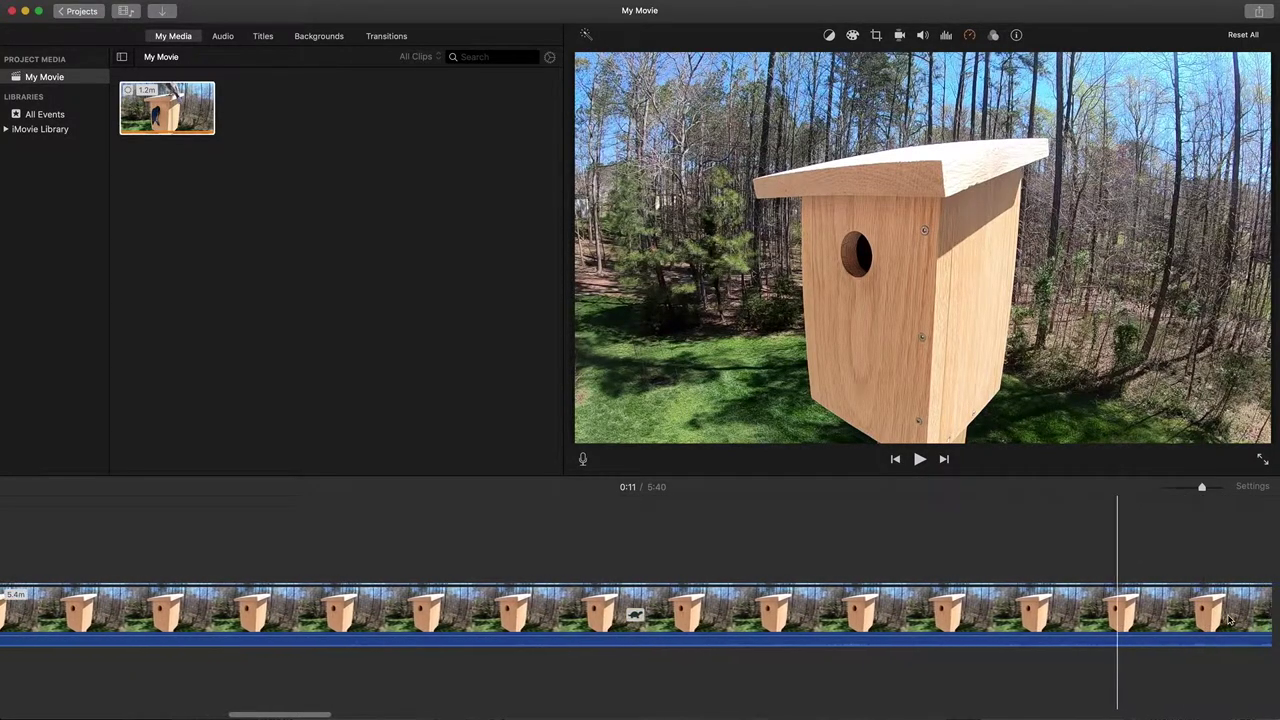
{"action": "scroll", "coordinate": [1229, 621], "scroll_direction": "right", "scroll_amount": 1}
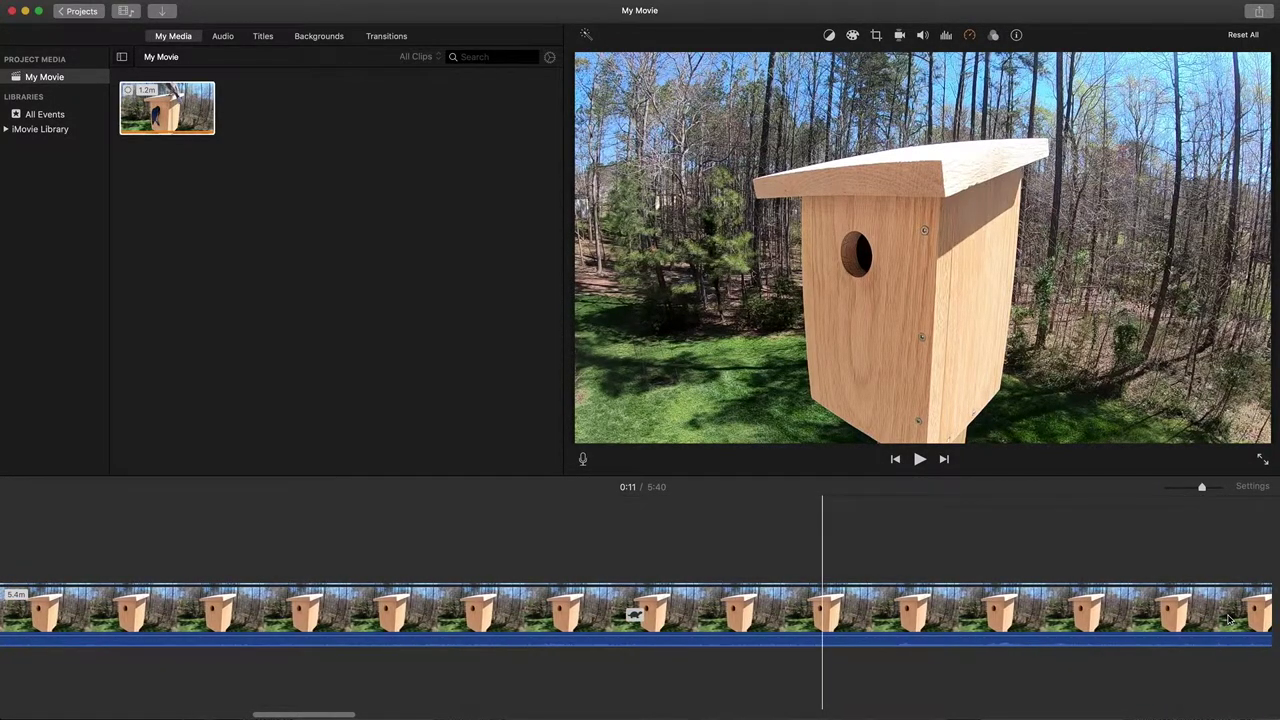
{"action": "scroll", "coordinate": [1229, 621], "scroll_direction": "right", "scroll_amount": 5}
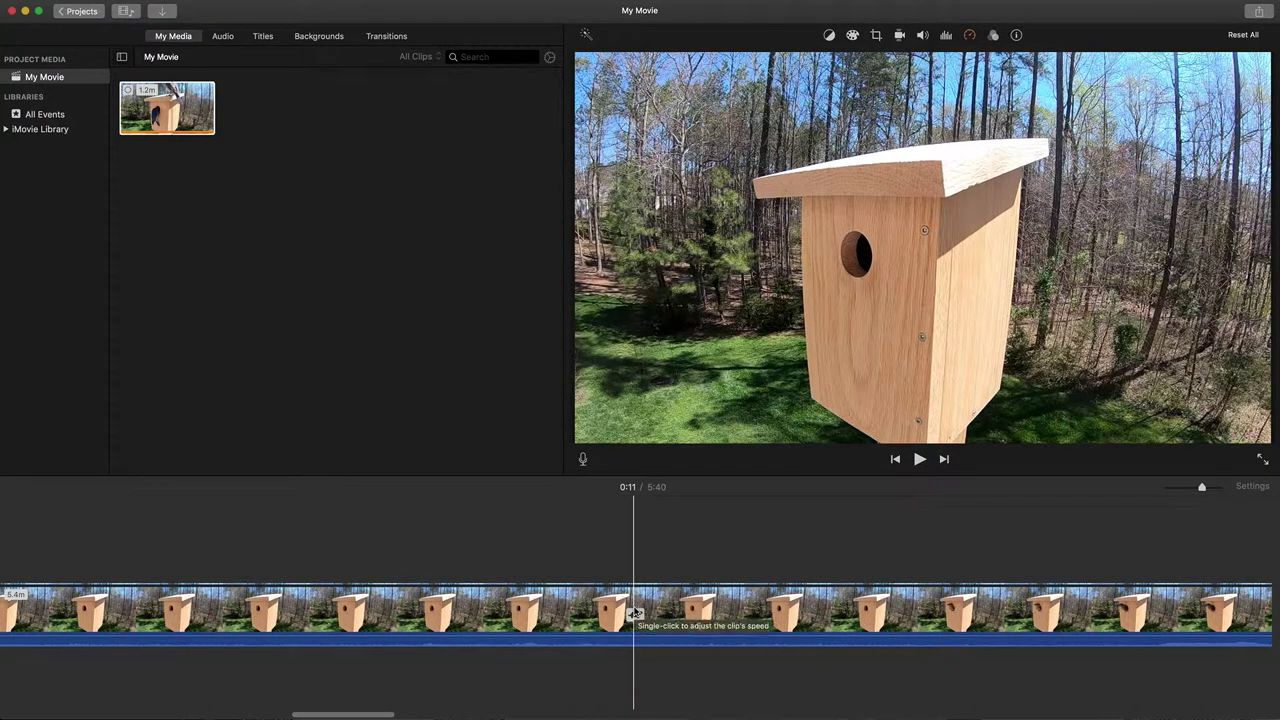
- Split the birdhouse clip at the 1:32 mark with Modify > Split Clip
{"action": "left_click", "coordinate": [621, 611]}
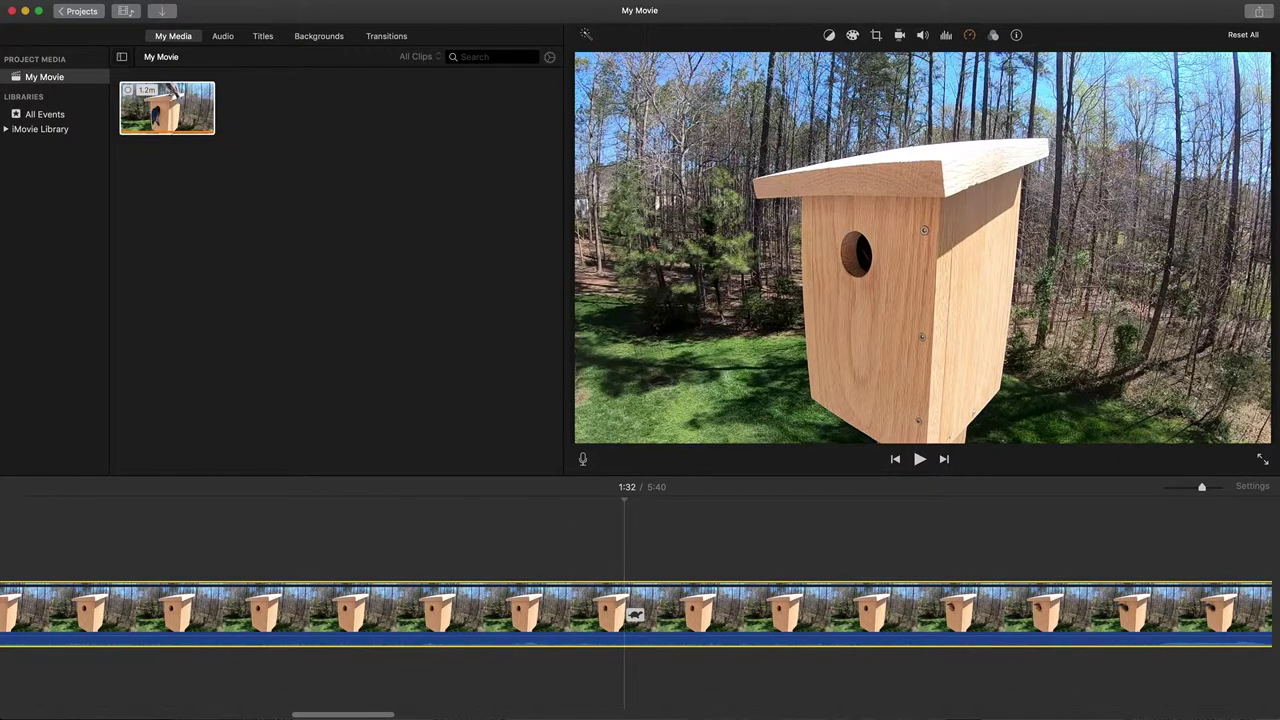
{"action": "left_click", "coordinate": [203, 1]}
{"action": "left_click", "coordinate": [203, 1]}
{"action": "left_click", "coordinate": [203, 1]}
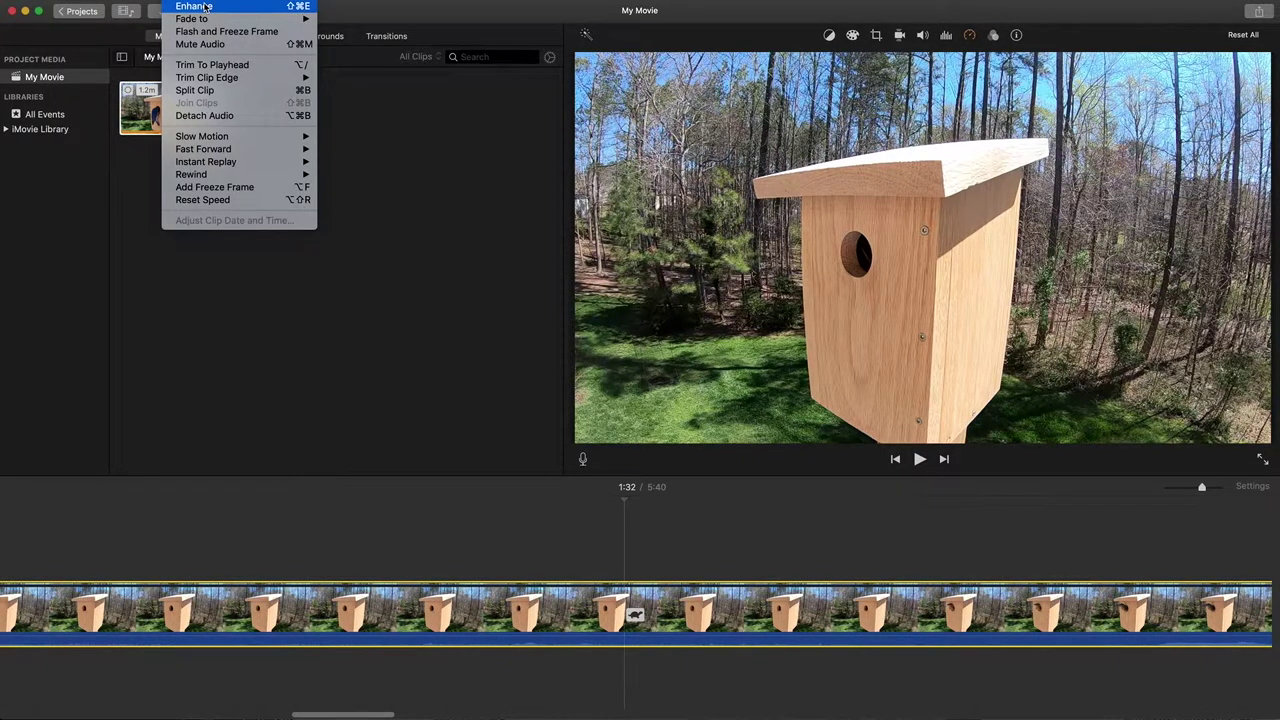
{"action": "left_click", "coordinate": [208, 91]}
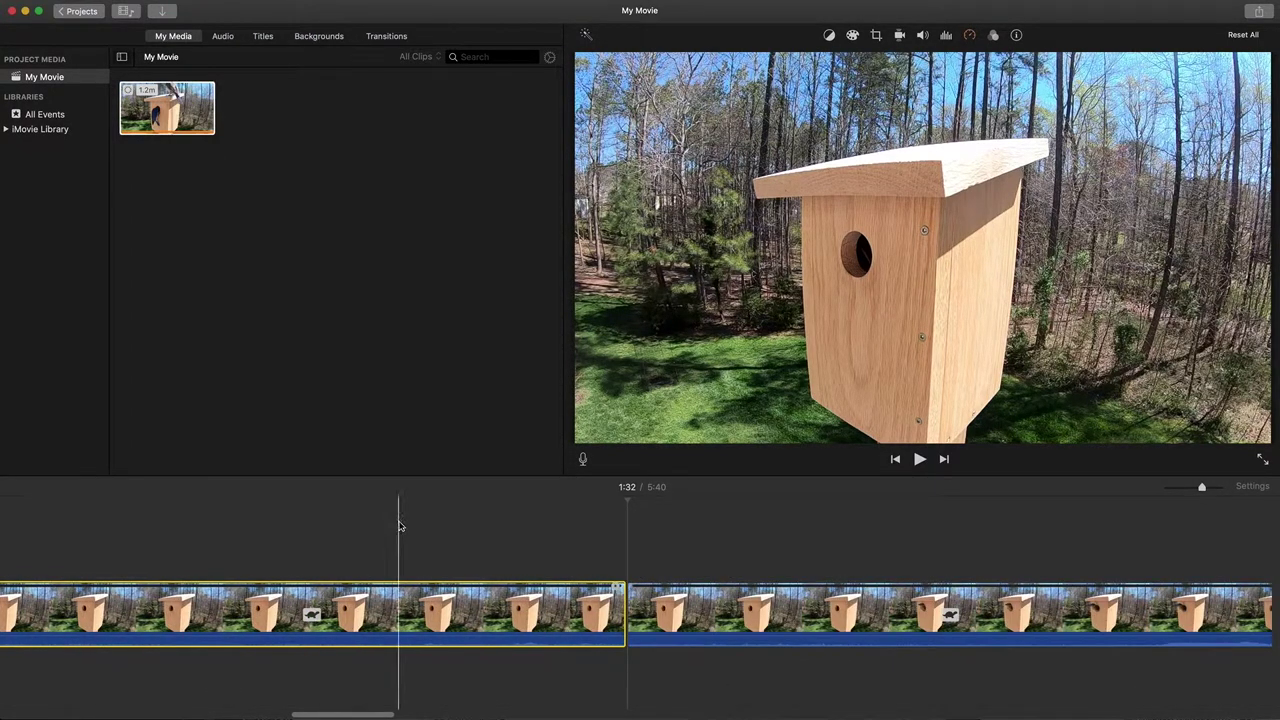
- Select the unwanted middle clip and delete it from the timeline
{"action": "key", "text": "super+r"}
{"action": "left_click", "coordinate": [445, 603]}
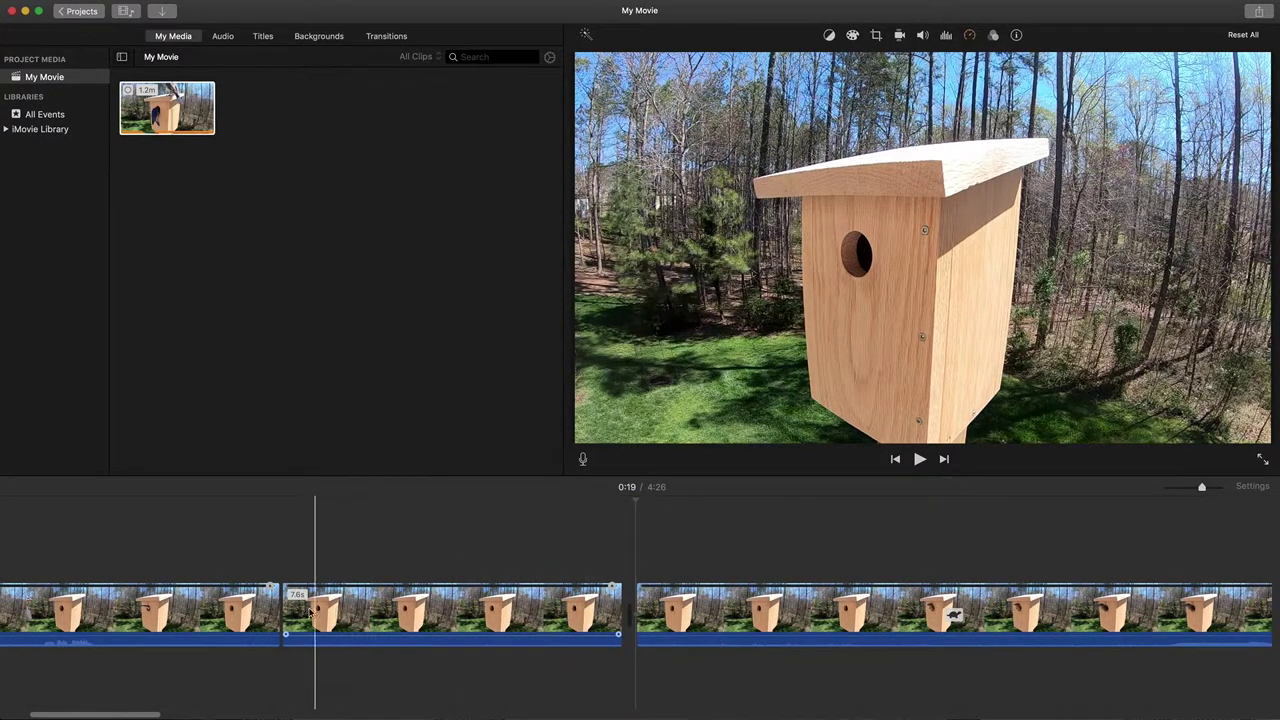
{"action": "scroll", "coordinate": [228, 620], "scroll_direction": "left", "scroll_amount": 6}
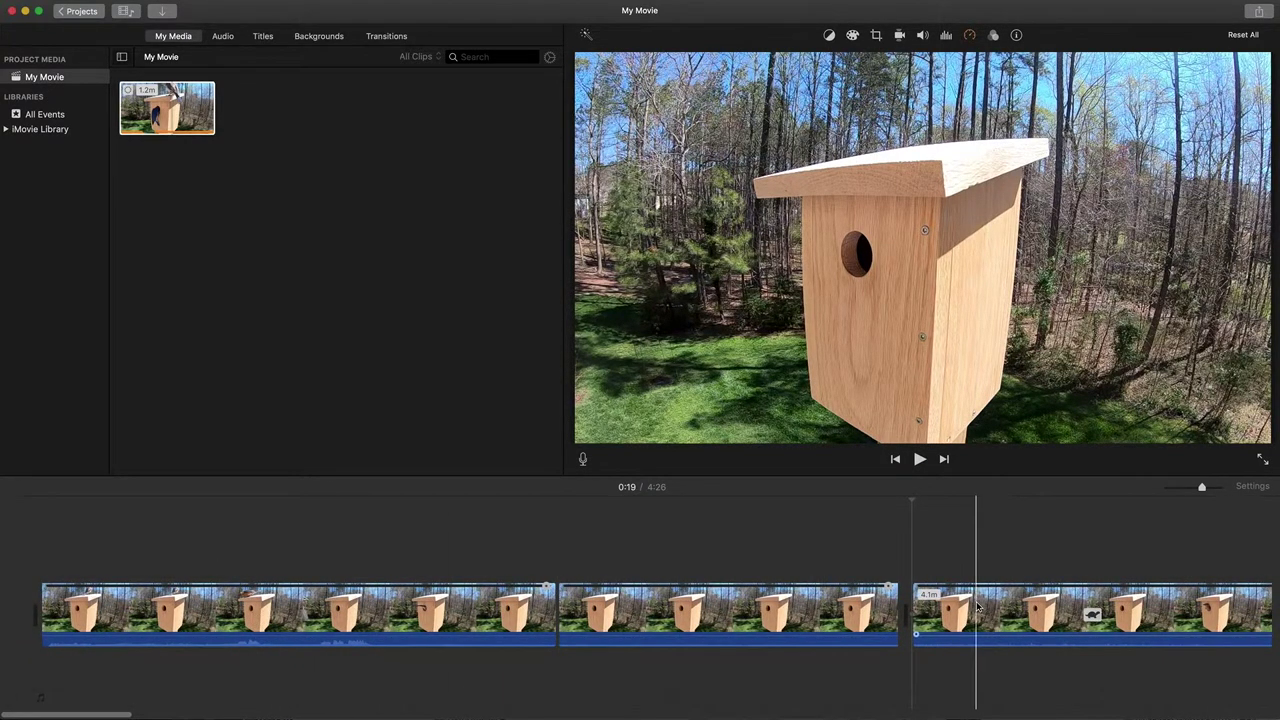
{"action": "left_click", "coordinate": [755, 590]}
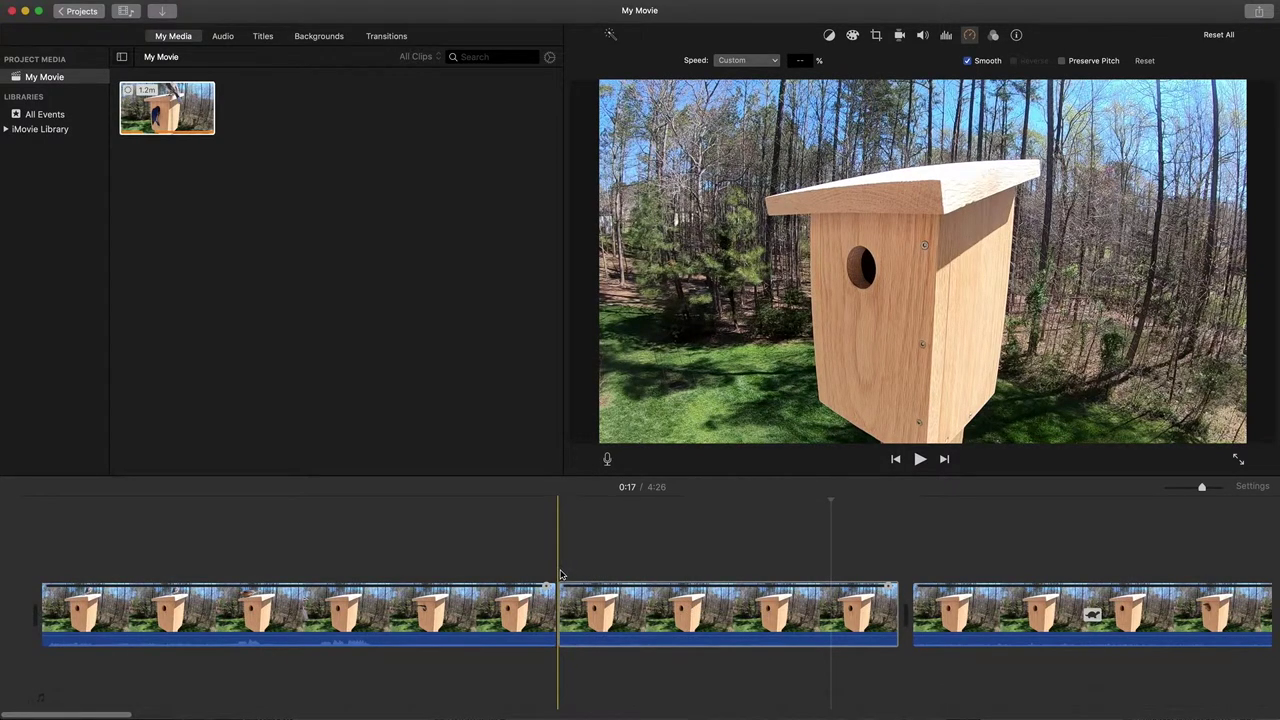
{"action": "left_click_drag", "start_coordinate": [563, 574], "coordinate": [908, 663]}
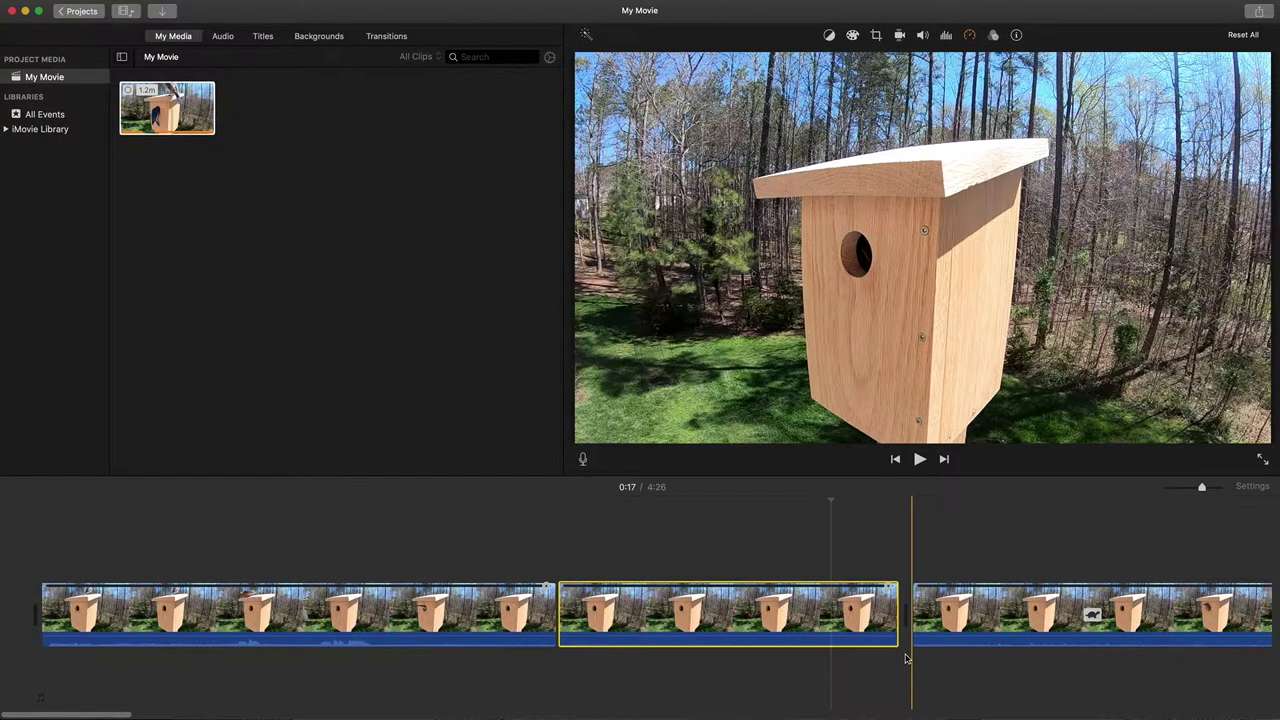
{"action": "key", "text": "Delete"}
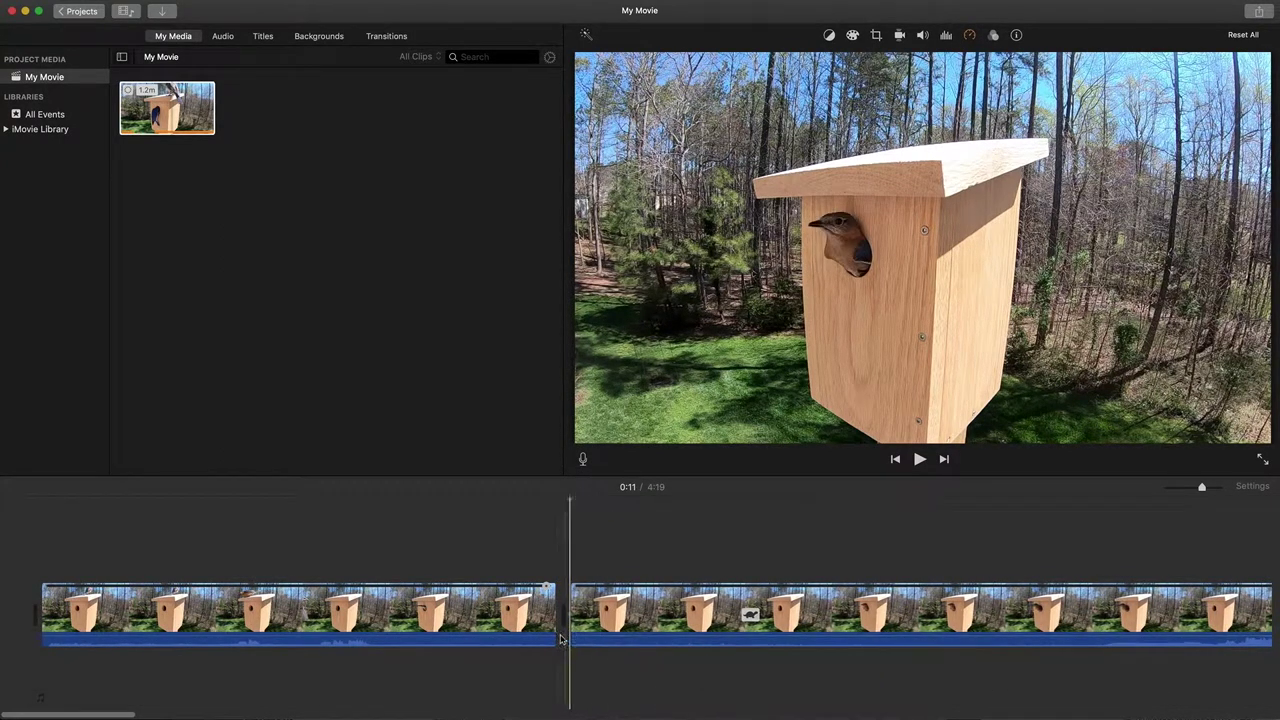
- Check the 11.5-second first clip and the long clip, setting the playhead at 0:22
{"action": "left_click", "coordinate": [525, 624]}
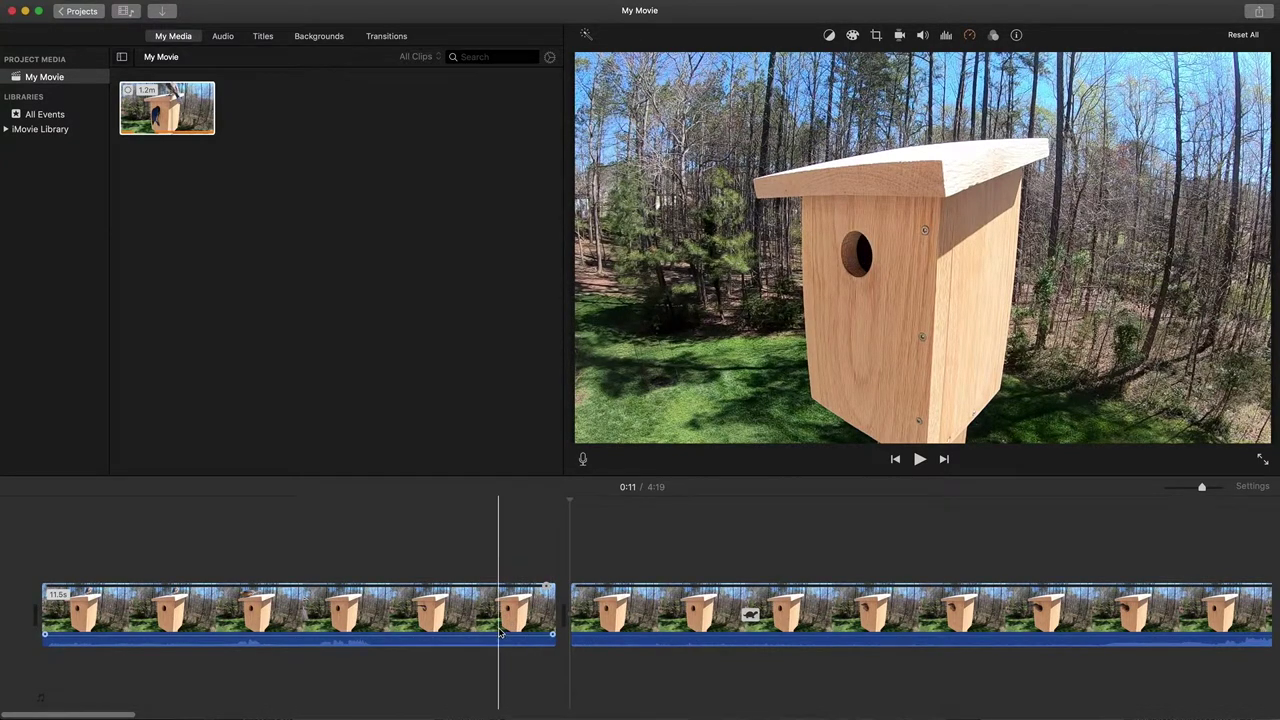
{"action": "left_click", "coordinate": [572, 610]}
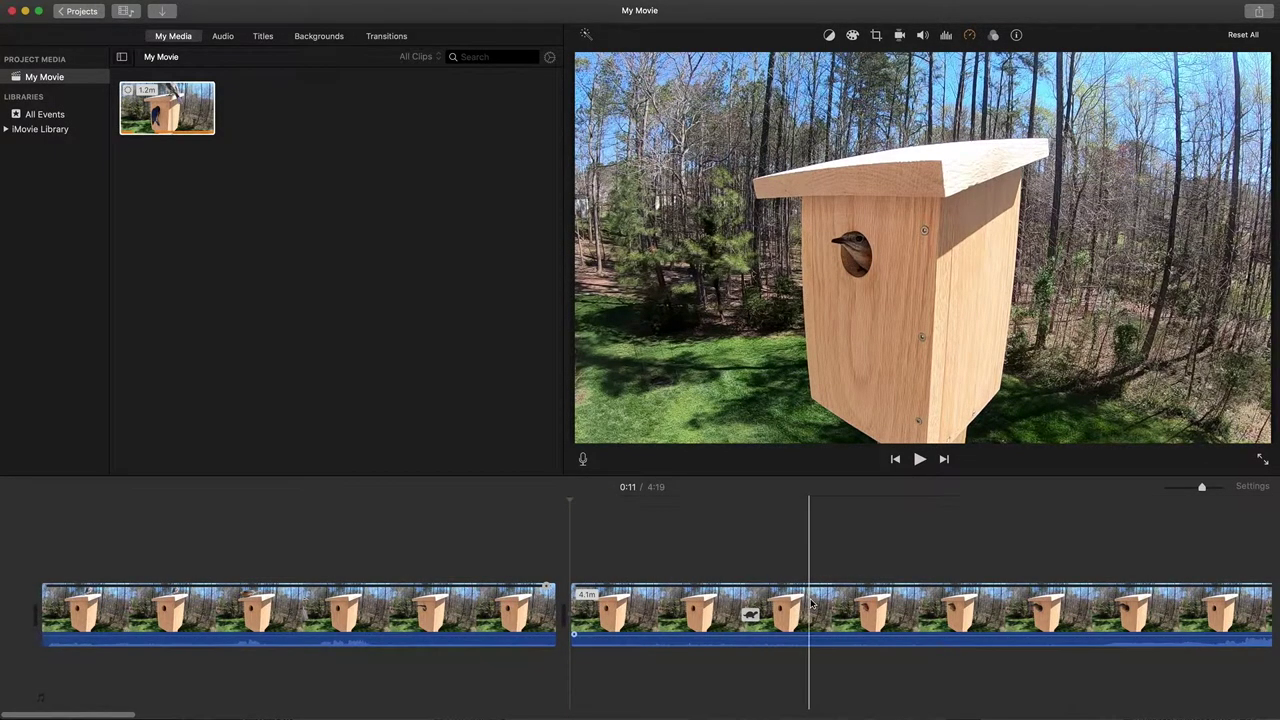
{"action": "scroll", "coordinate": [905, 601], "scroll_direction": "right", "scroll_amount": 5}
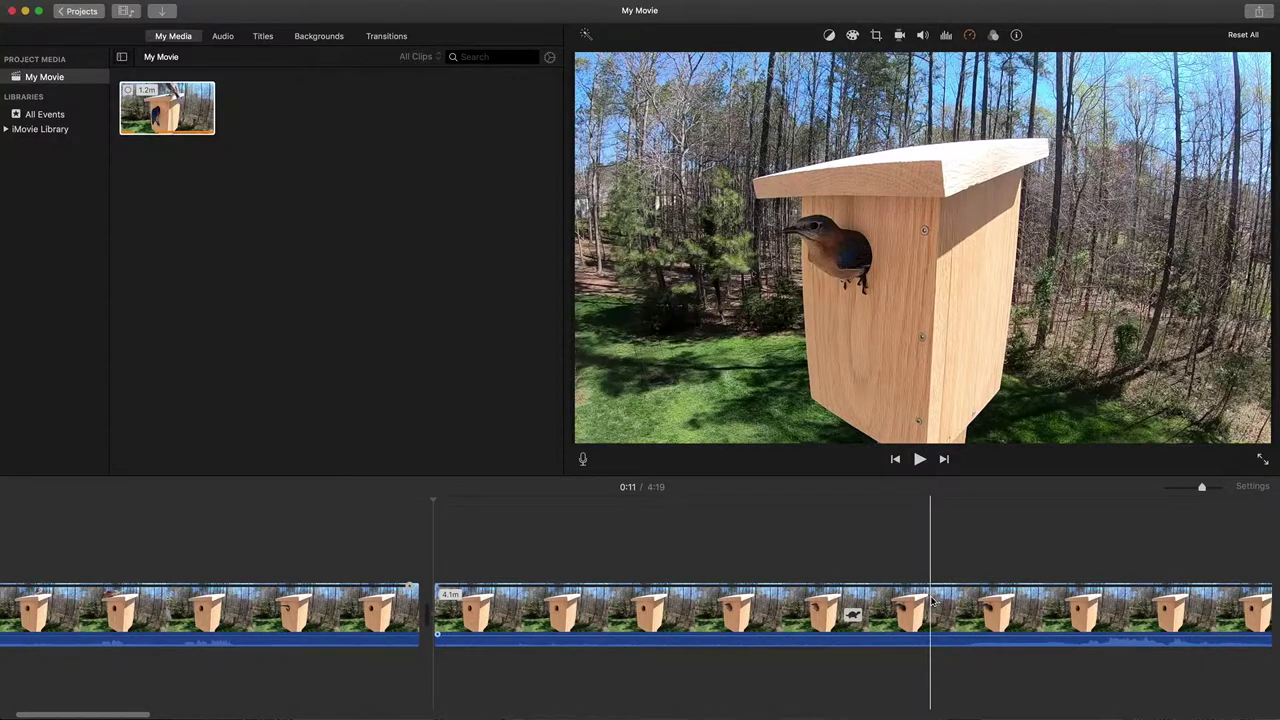
{"action": "left_click", "coordinate": [942, 601]}
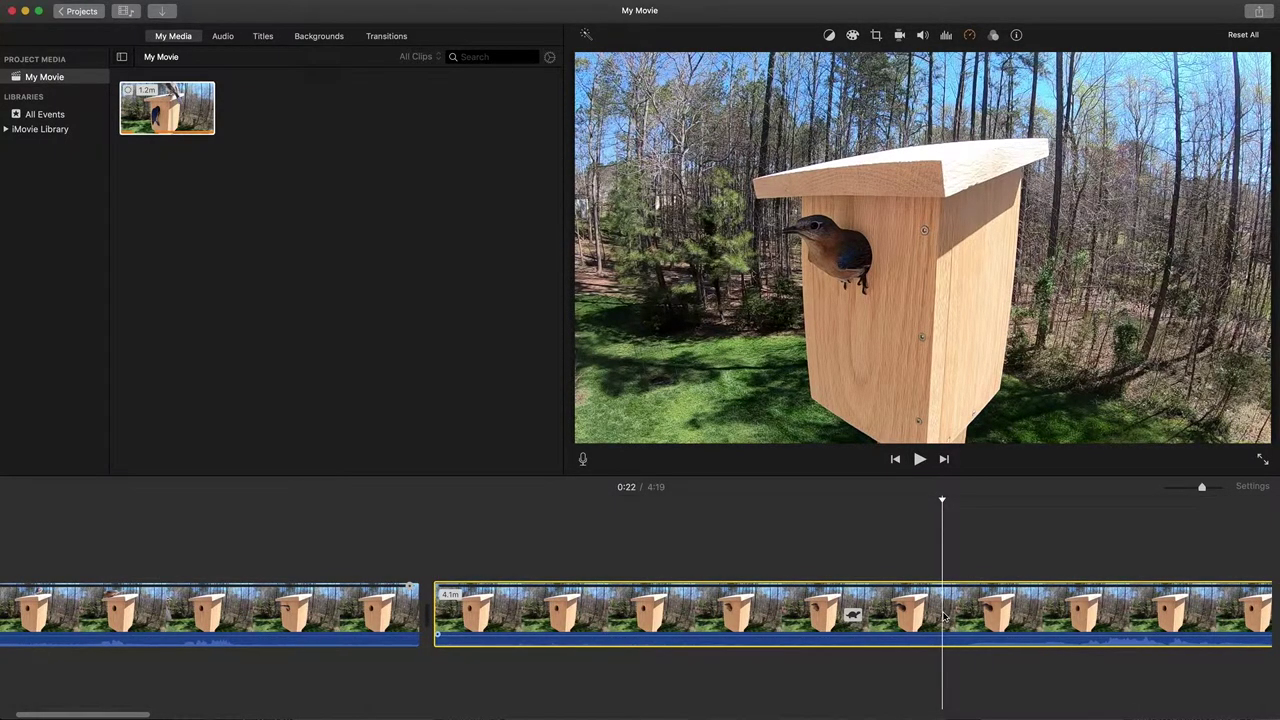
- Split the second clip at 0:22 and place the playhead at 0:20
{"action": "left_click", "coordinate": [175, 2]}
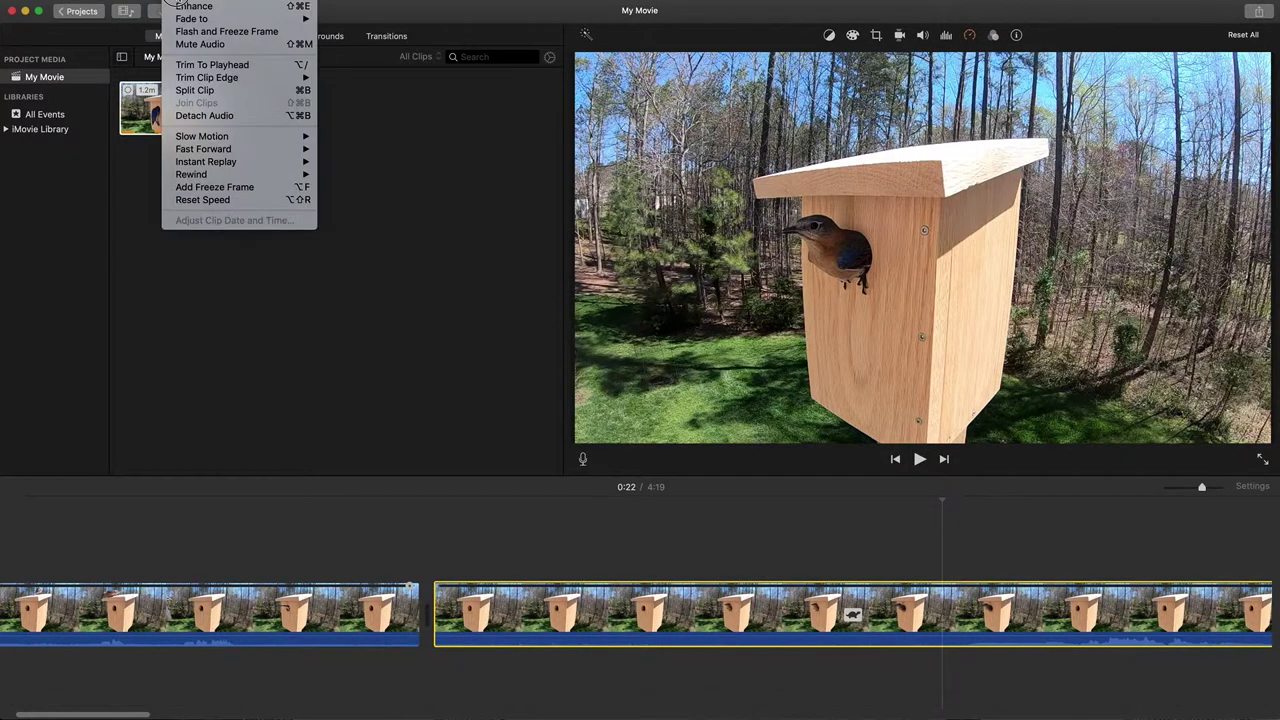
{"action": "left_click", "coordinate": [198, 90]}
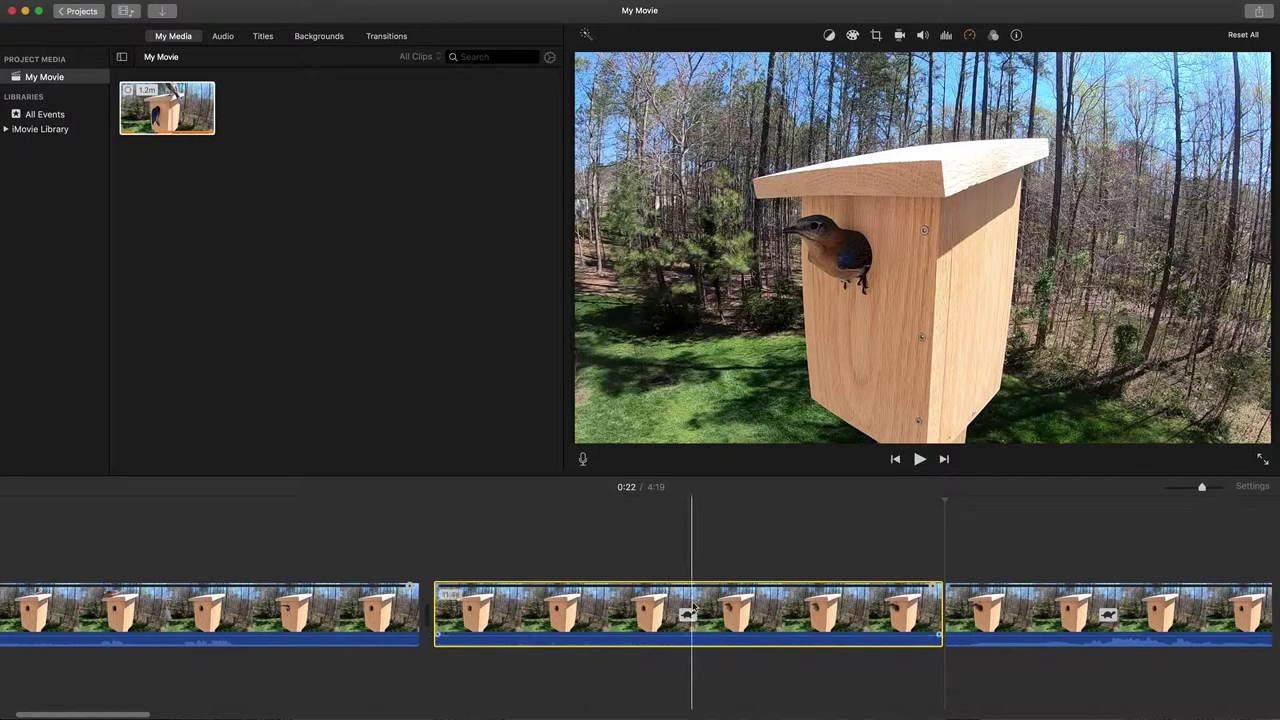
{"action": "left_click", "coordinate": [730, 605]}
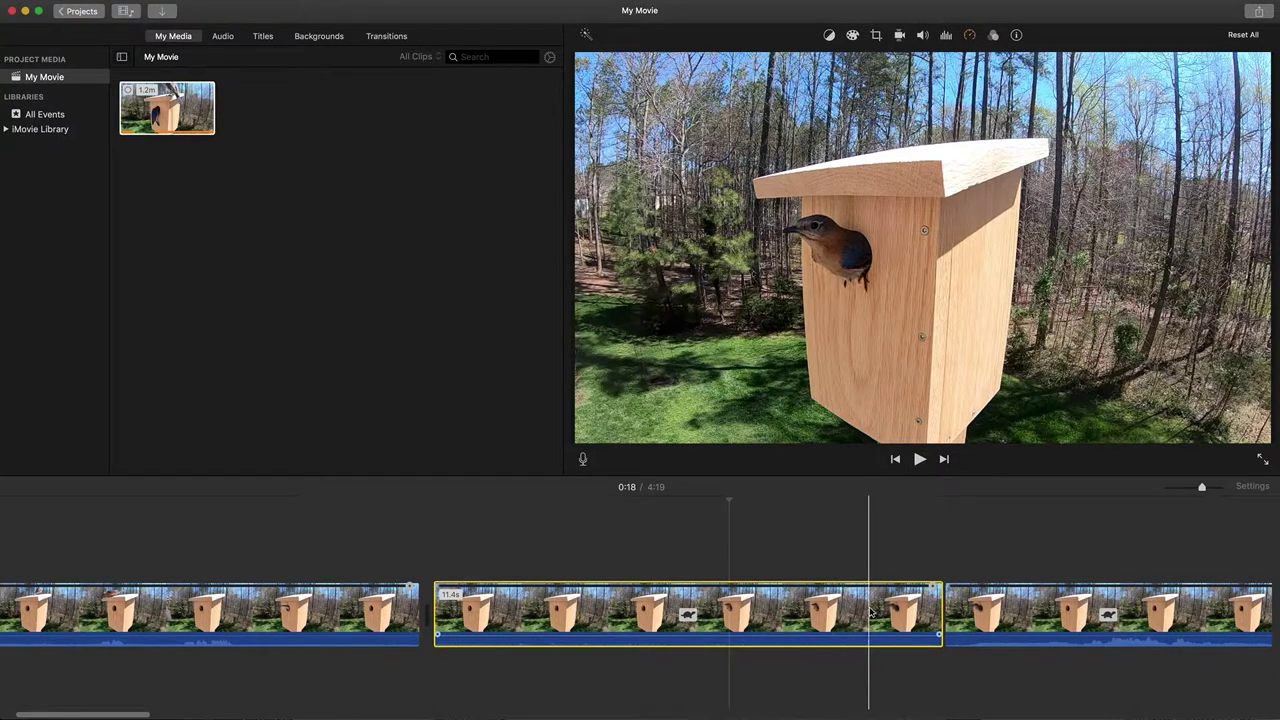
{"action": "left_click", "coordinate": [815, 602]}
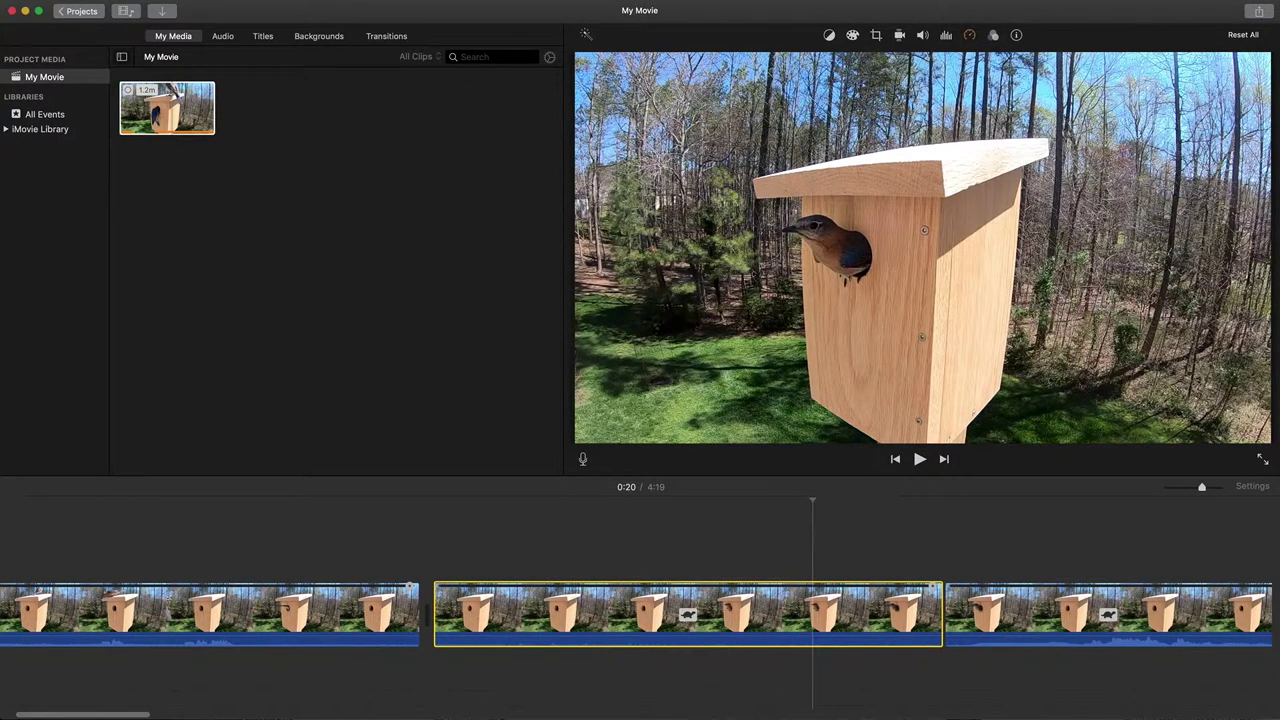
- Reset the selected piece and the first clip to normal speed
{"action": "left_click", "coordinate": [185, 1]}
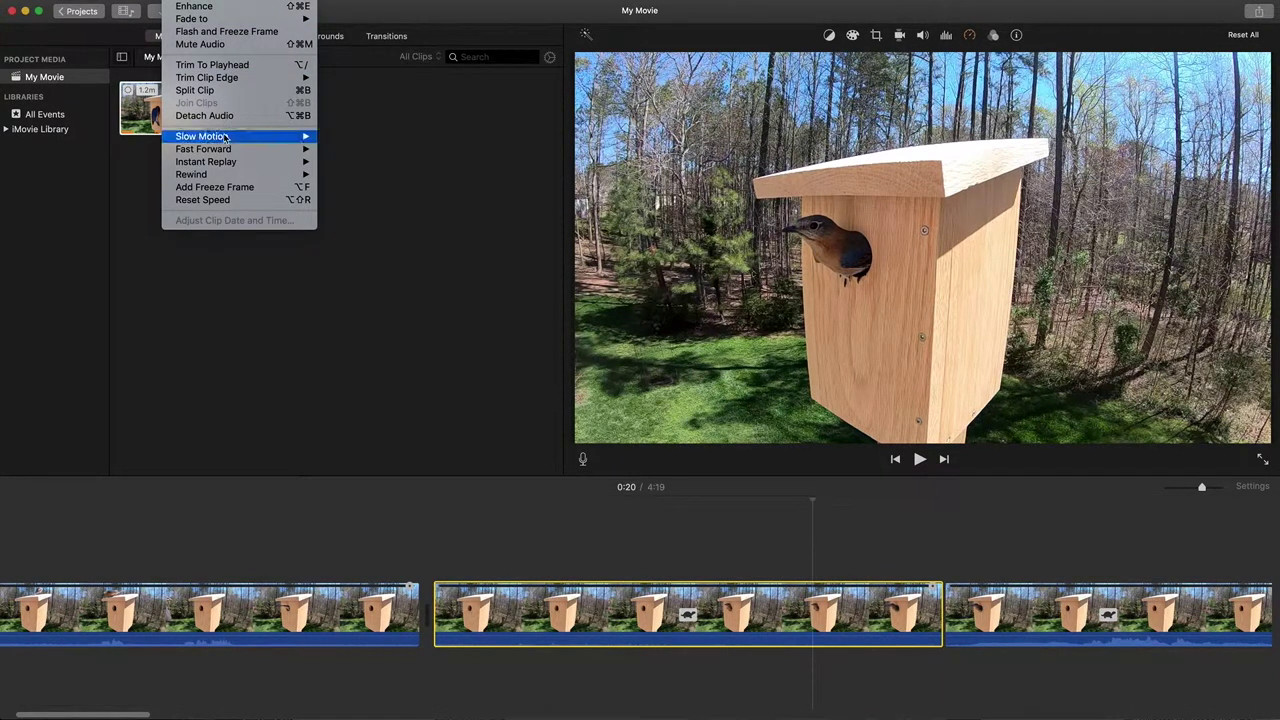
{"action": "mouse_move", "coordinate": [226, 138]}
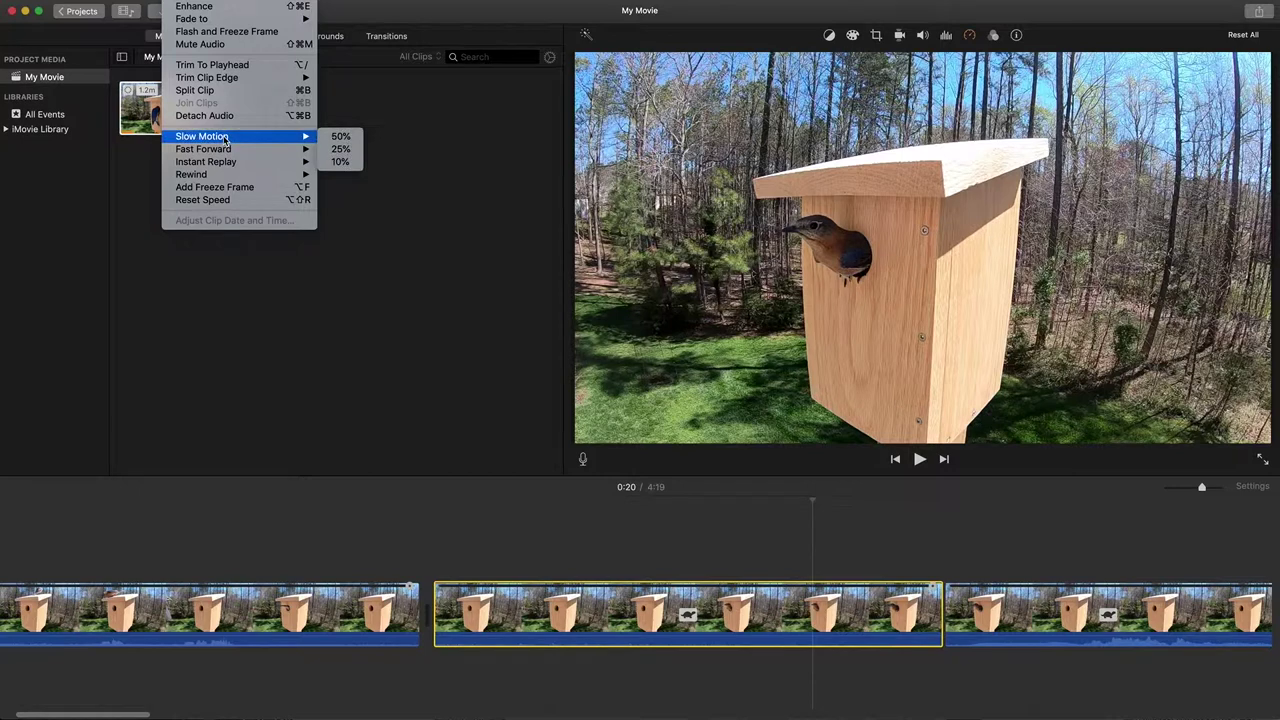
{"action": "left_click", "coordinate": [221, 202]}
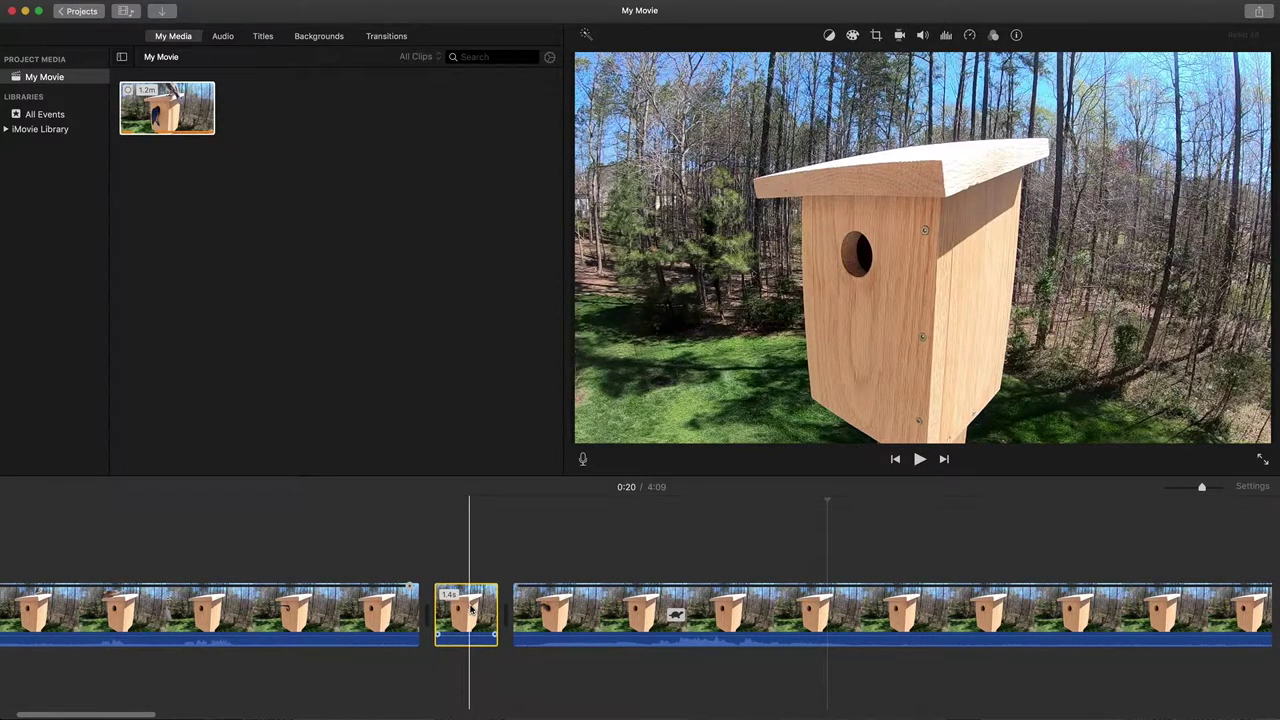
{"action": "left_click", "coordinate": [328, 620]}
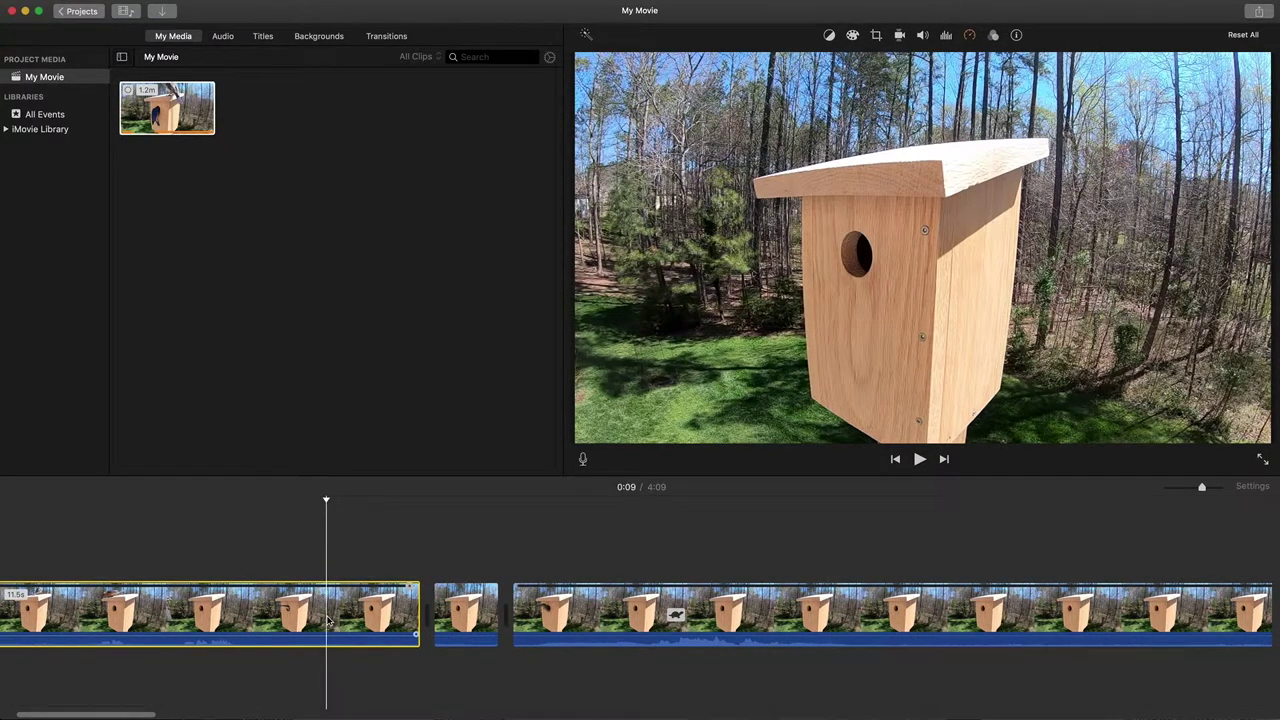
{"action": "scroll", "coordinate": [328, 620], "scroll_direction": "left", "scroll_amount": 5}
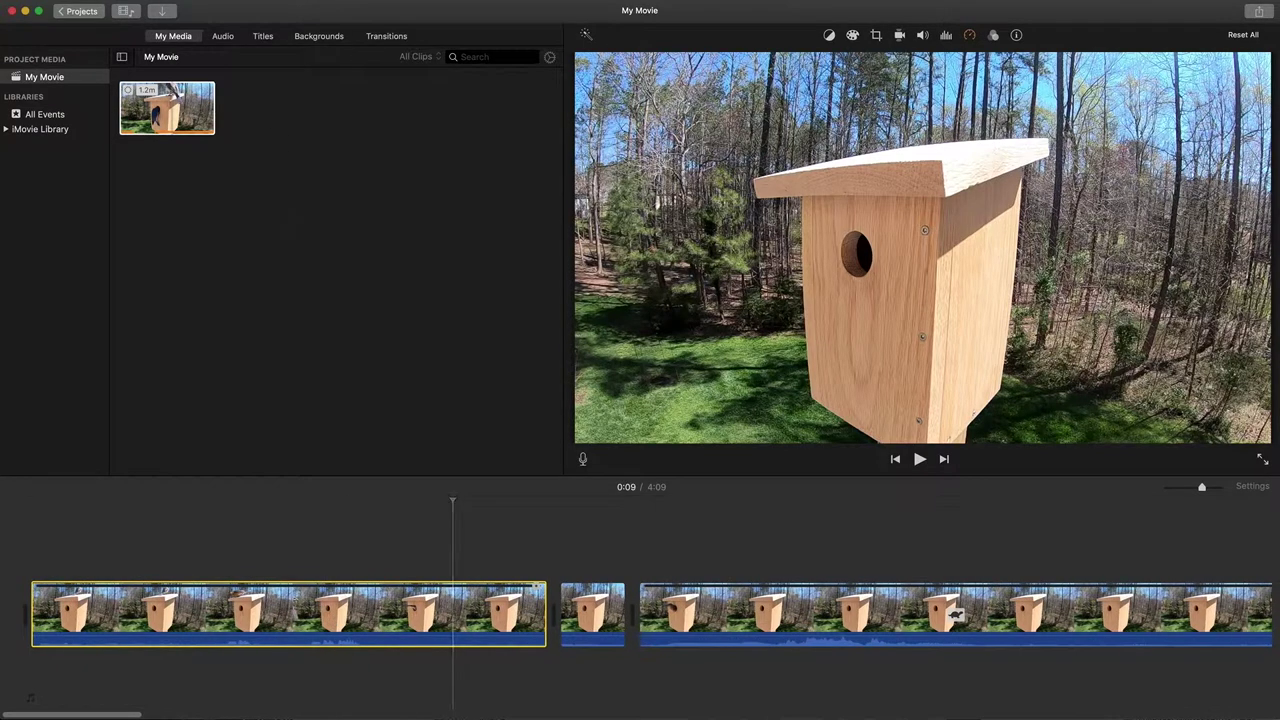
{"action": "left_click", "coordinate": [173, 2]}
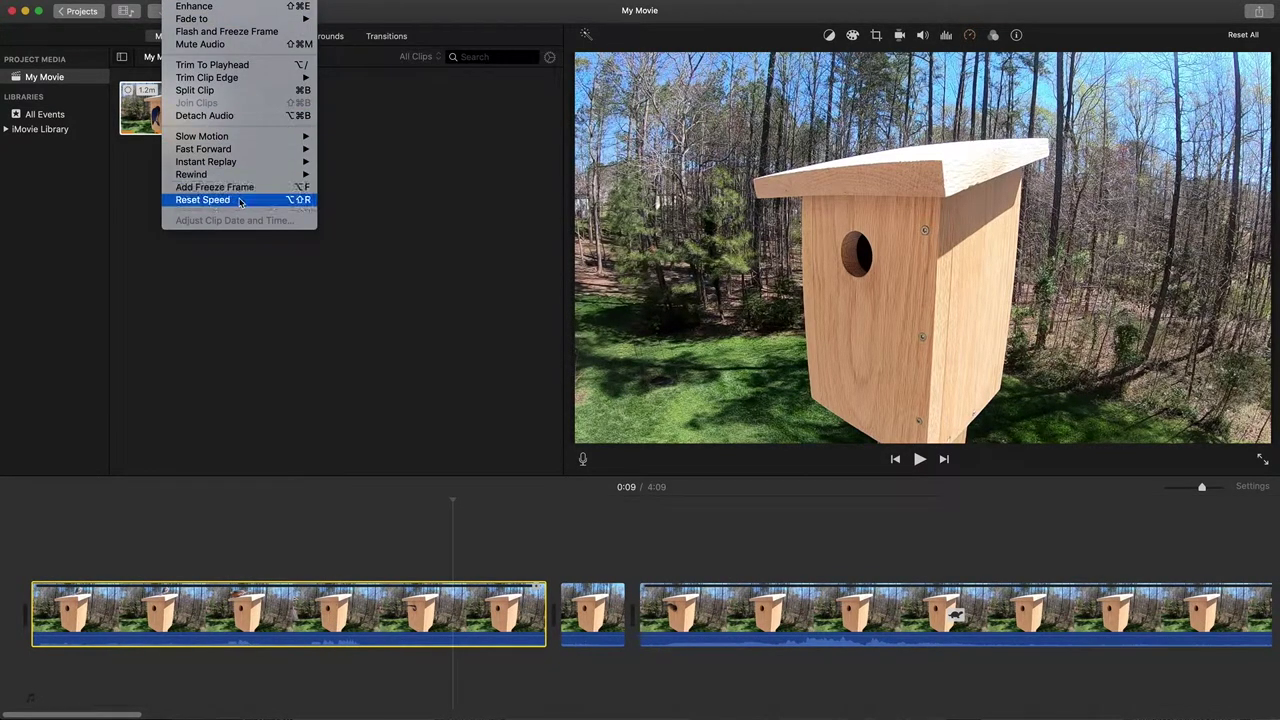
{"action": "left_click", "coordinate": [202, 200]}
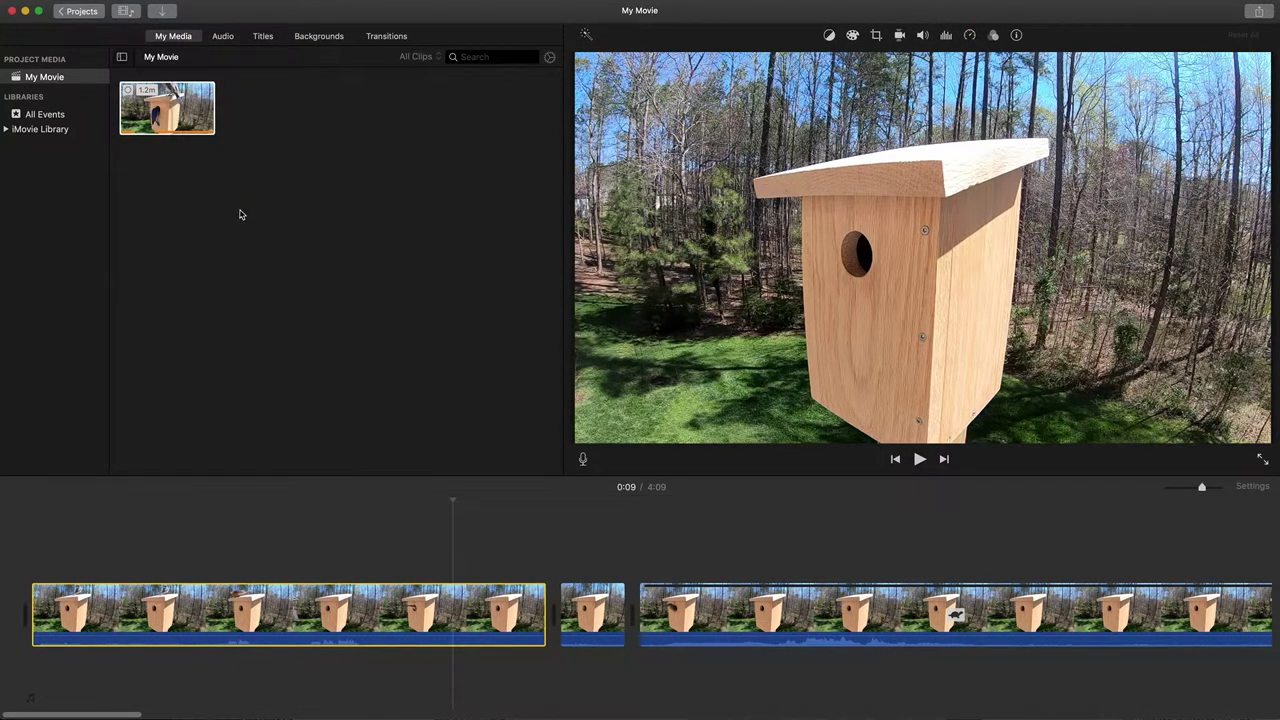
{"action": "left_click", "coordinate": [693, 615]}
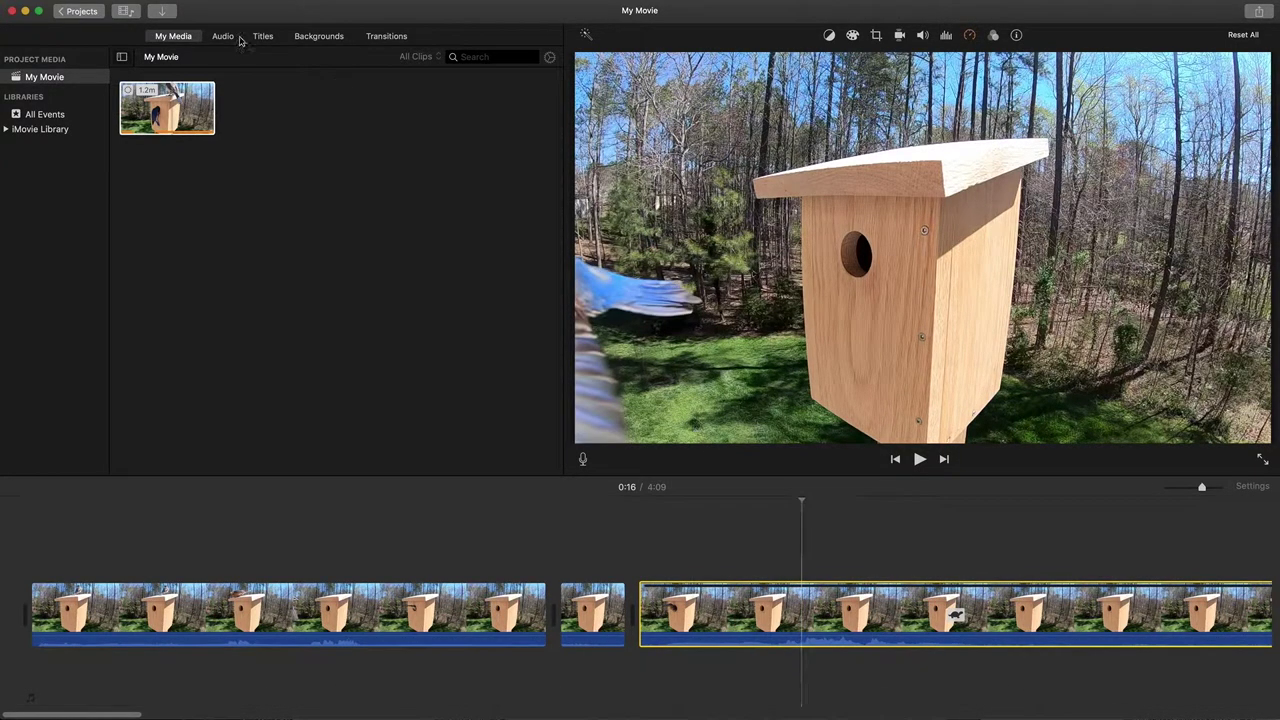
- Split off the bird's exit piece at the playhead and set it to 10% slow motion
{"action": "left_click", "coordinate": [213, 1]}
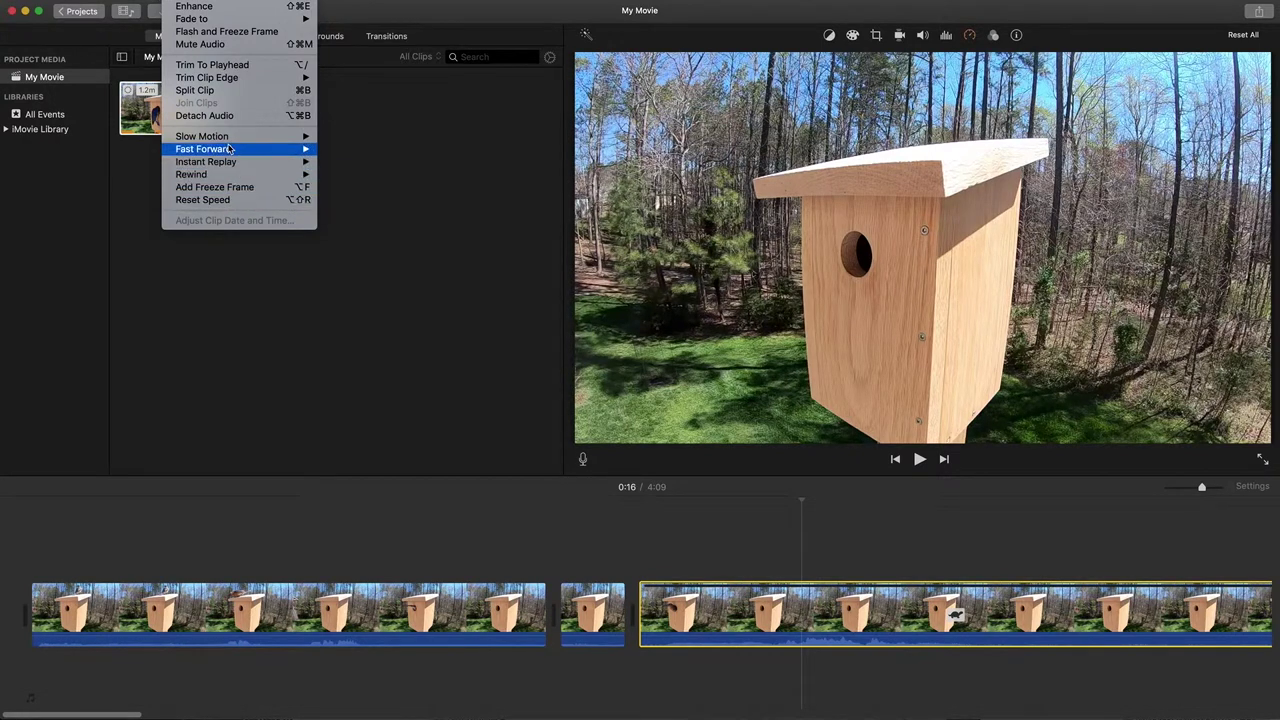
{"action": "left_click", "coordinate": [211, 91]}
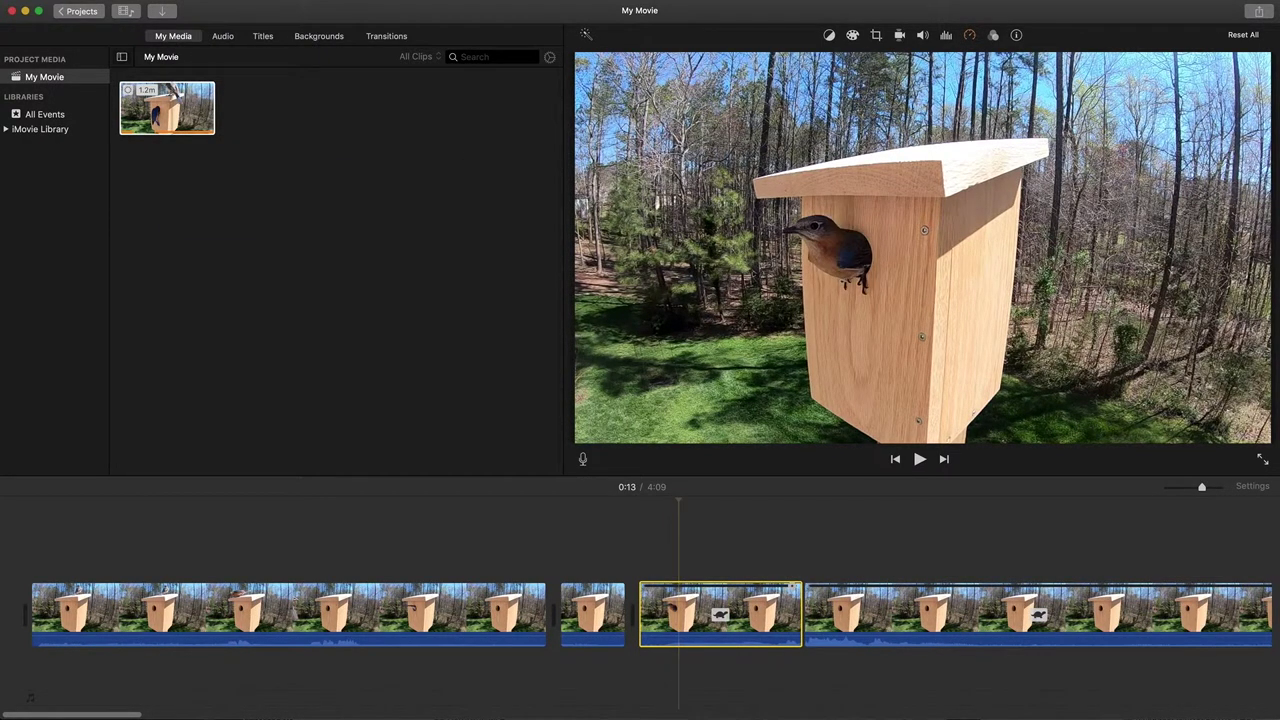
{"action": "left_click", "coordinate": [213, 1]}
{"action": "mouse_move", "coordinate": [208, 136]}
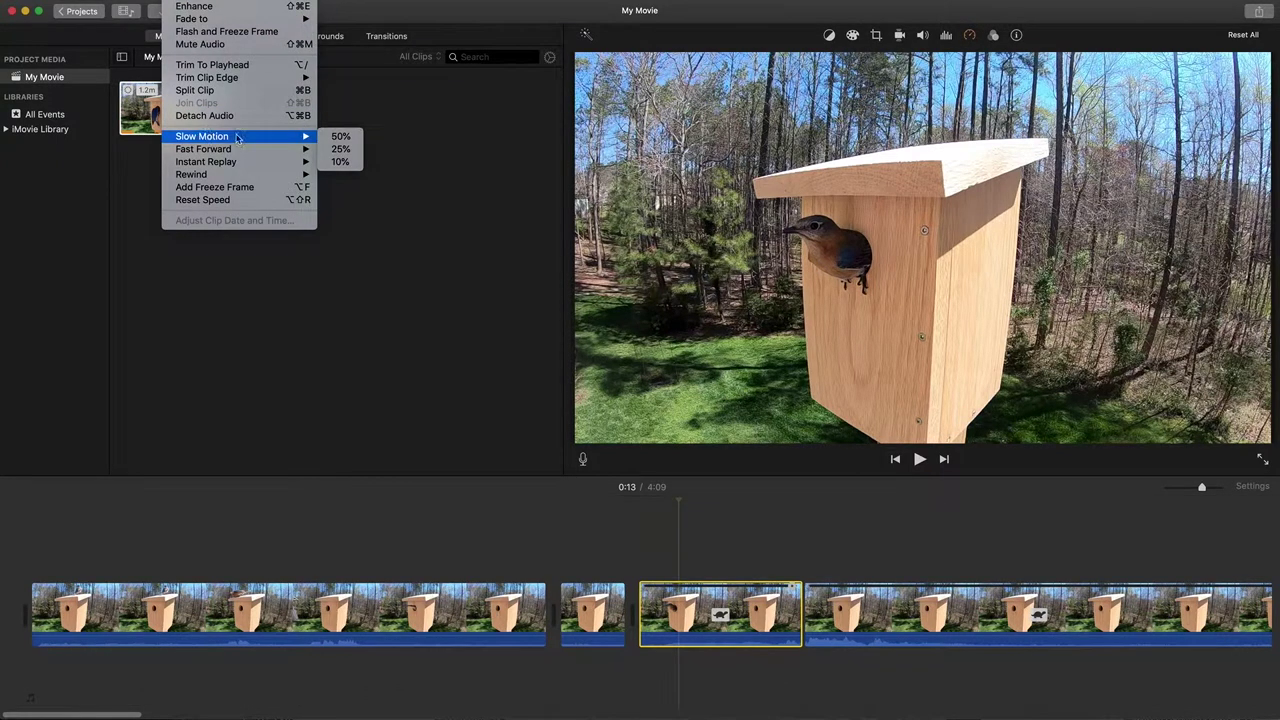
{"action": "left_click", "coordinate": [339, 162]}
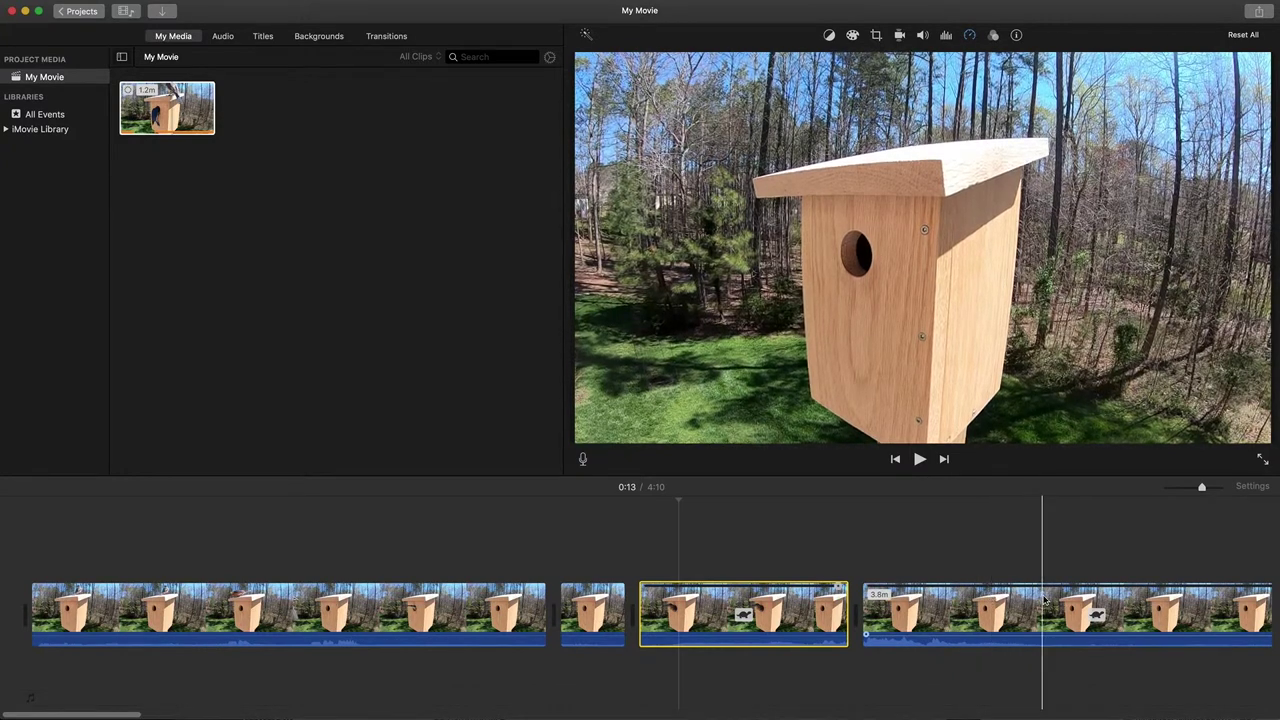
{"action": "scroll", "coordinate": [1033, 598], "scroll_direction": "right", "scroll_amount": 5}
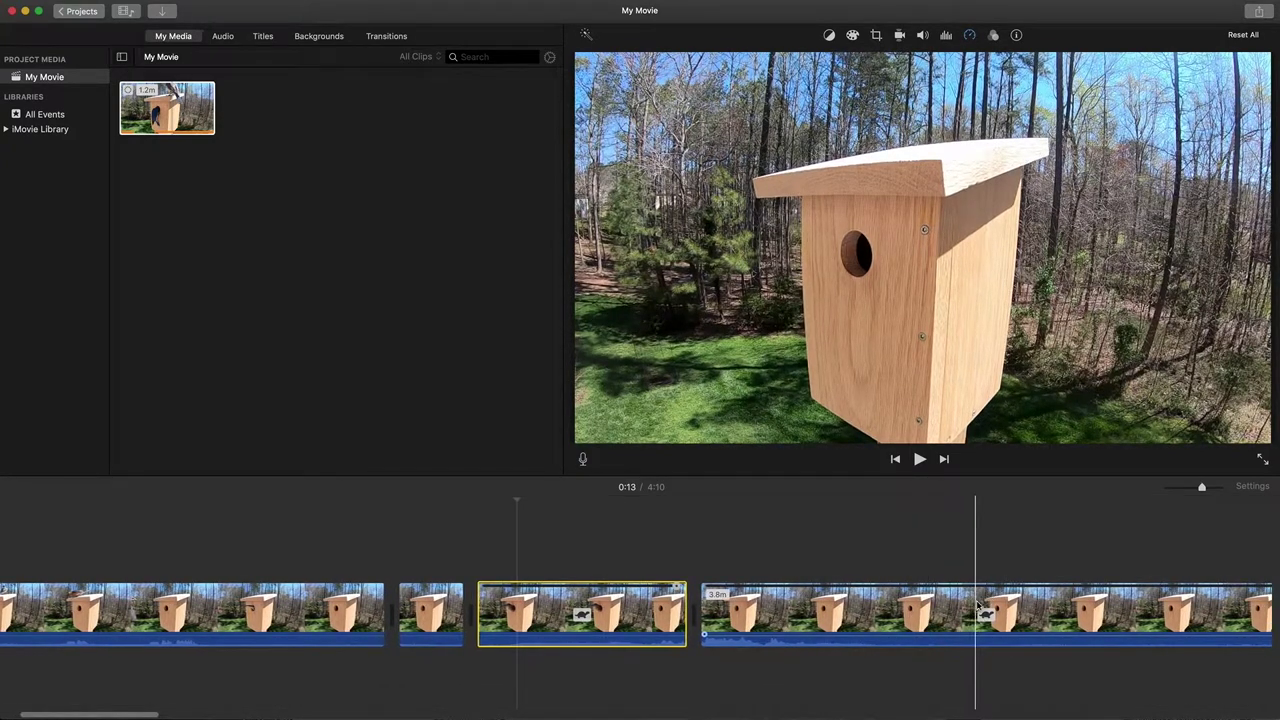
{"action": "scroll", "coordinate": [1057, 612], "scroll_direction": "right", "scroll_amount": 2}
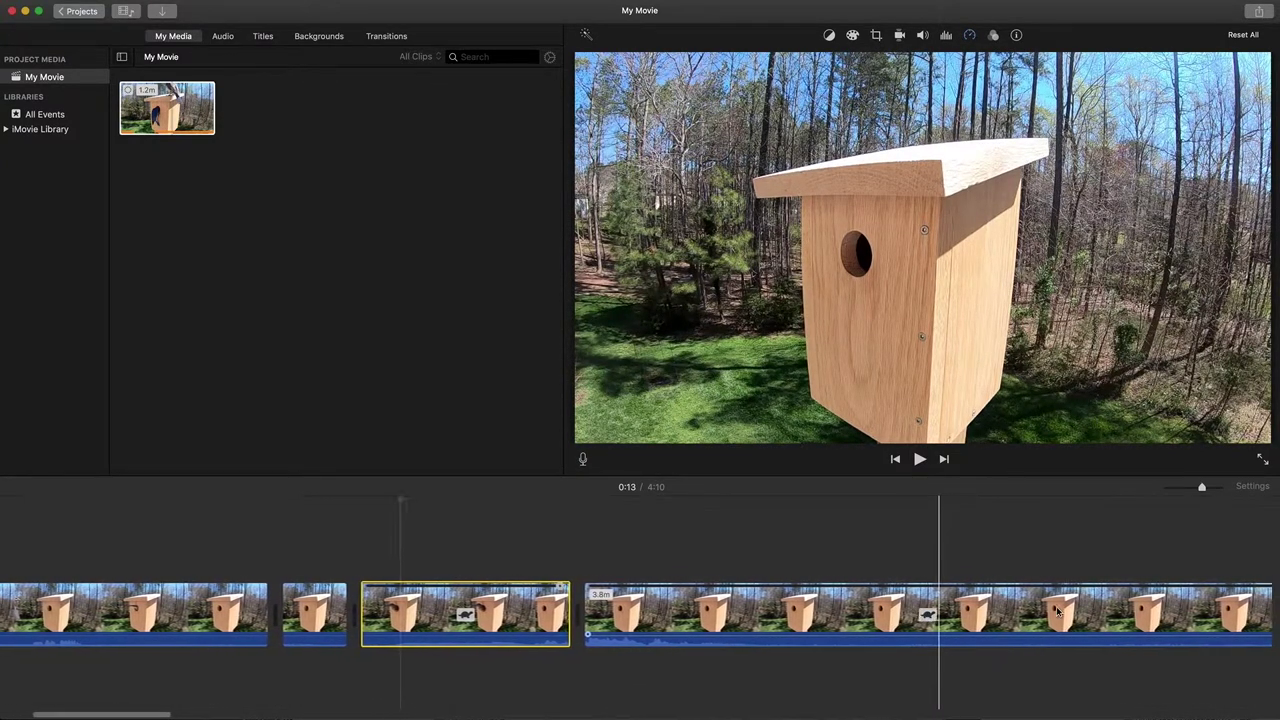
{"action": "scroll", "coordinate": [1056, 606], "scroll_direction": "right", "scroll_amount": 6}
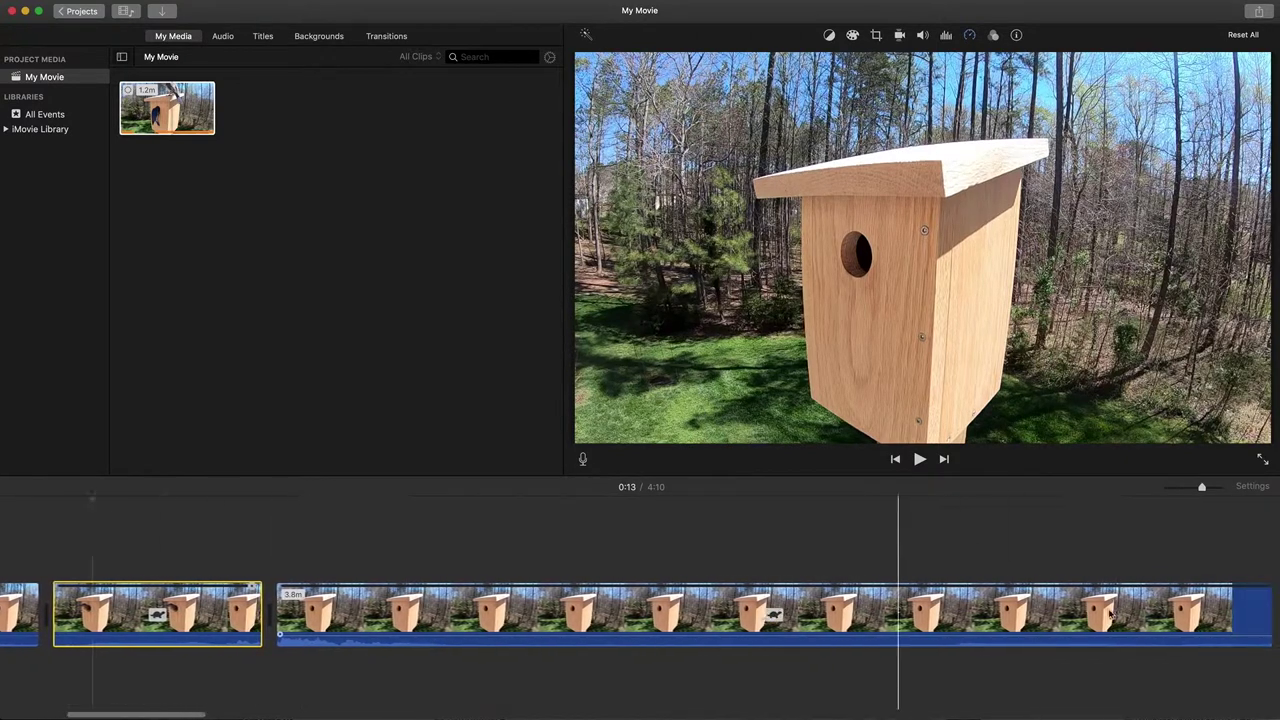
{"action": "scroll", "coordinate": [1110, 614], "scroll_direction": "right", "scroll_amount": 2}
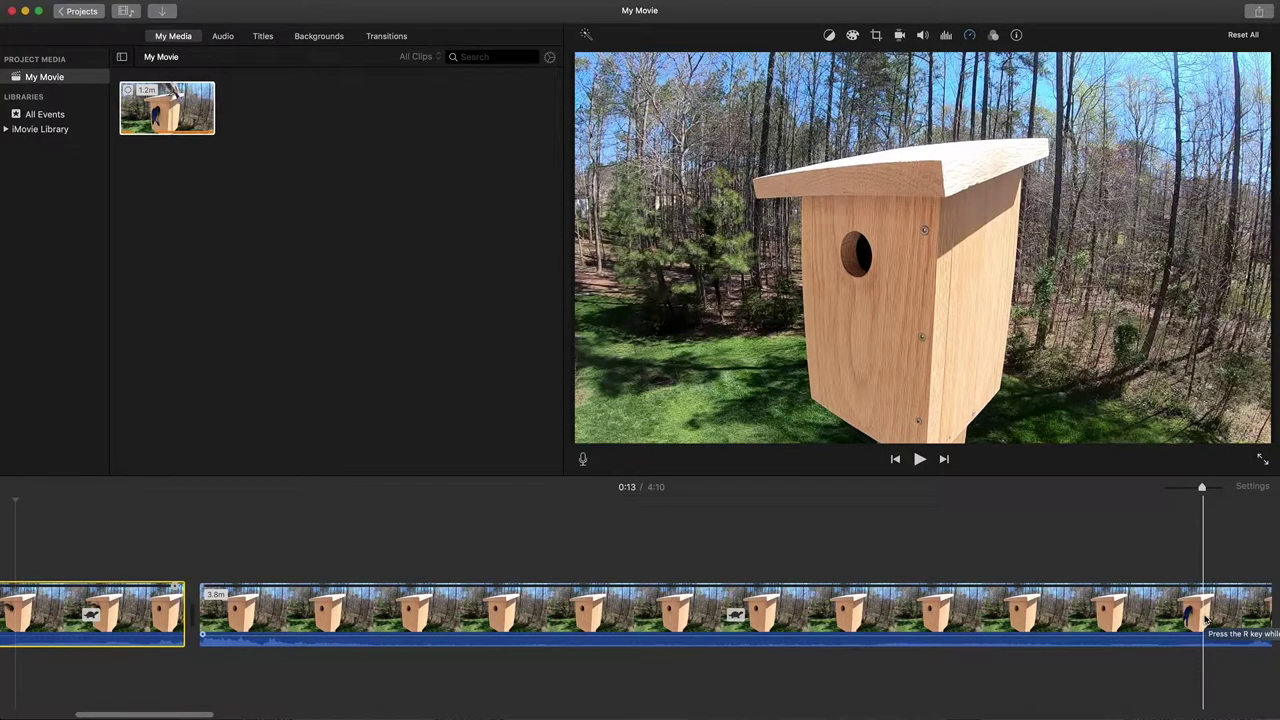
{"action": "scroll", "coordinate": [1215, 620], "scroll_direction": "right", "scroll_amount": 3}
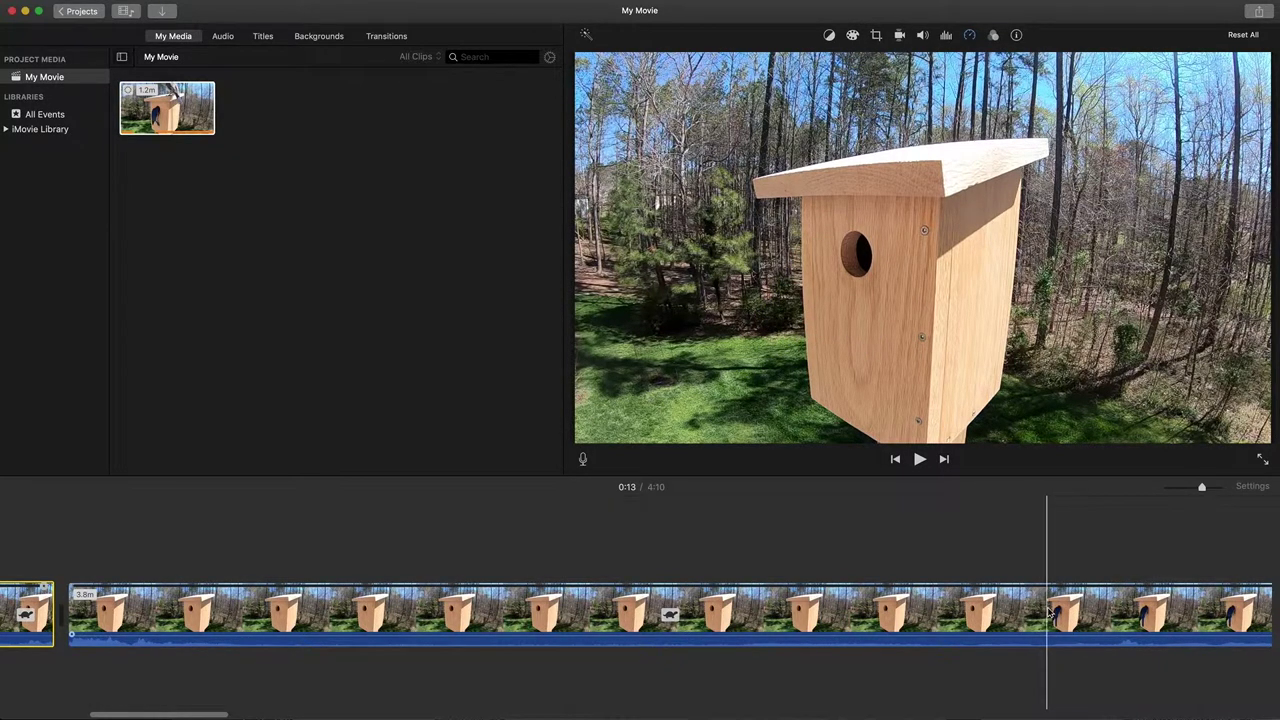
- Split the long clip at 0:39
{"action": "left_click", "coordinate": [1057, 613]}
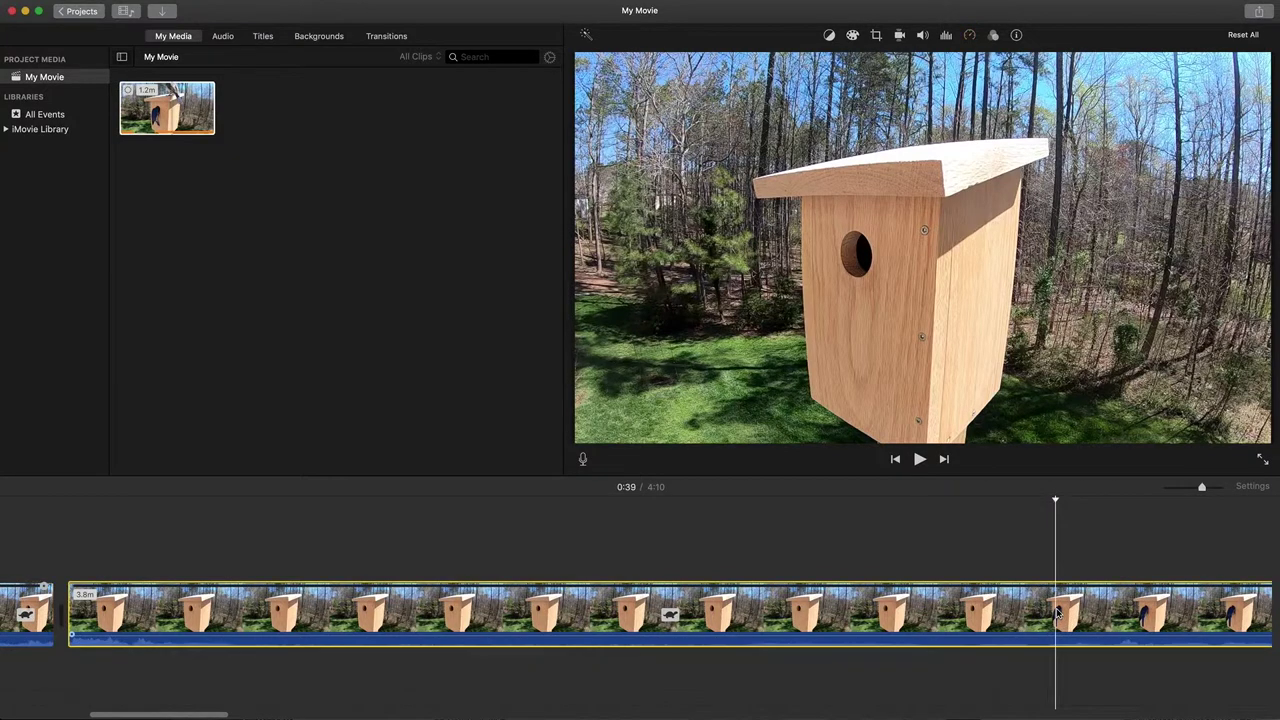
{"action": "left_click", "coordinate": [185, 0]}
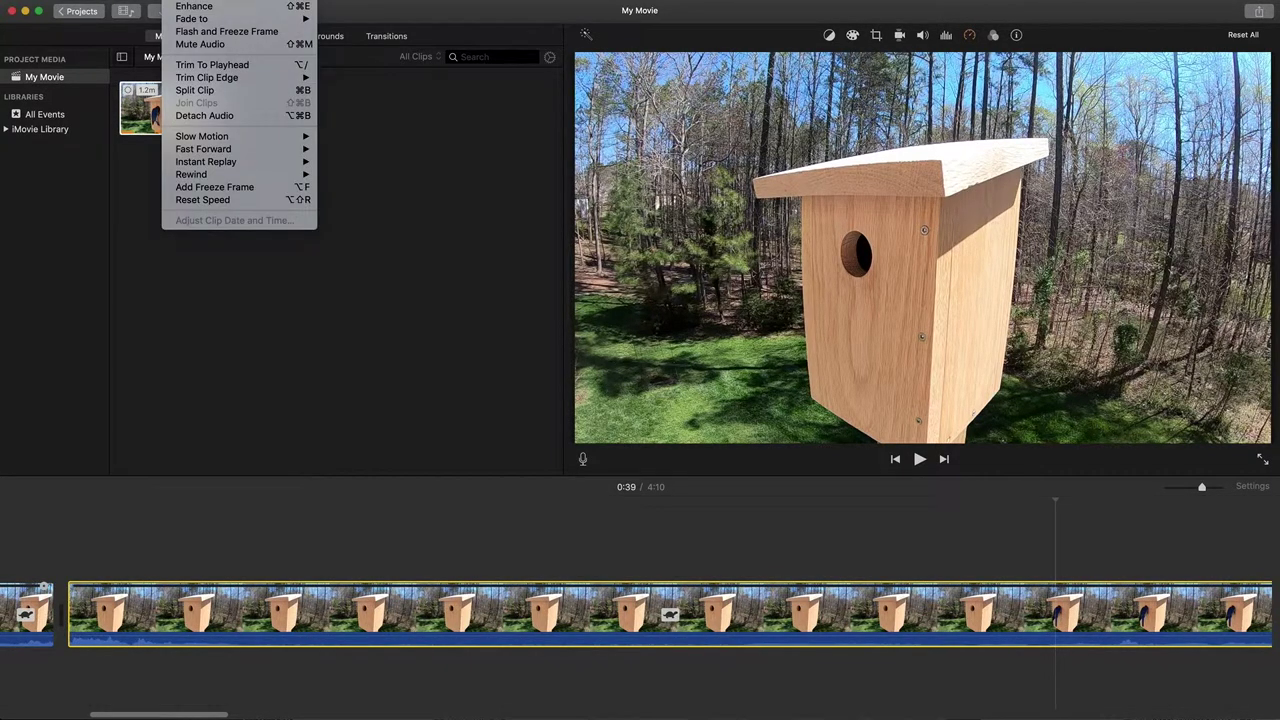
{"action": "left_click", "coordinate": [213, 90]}
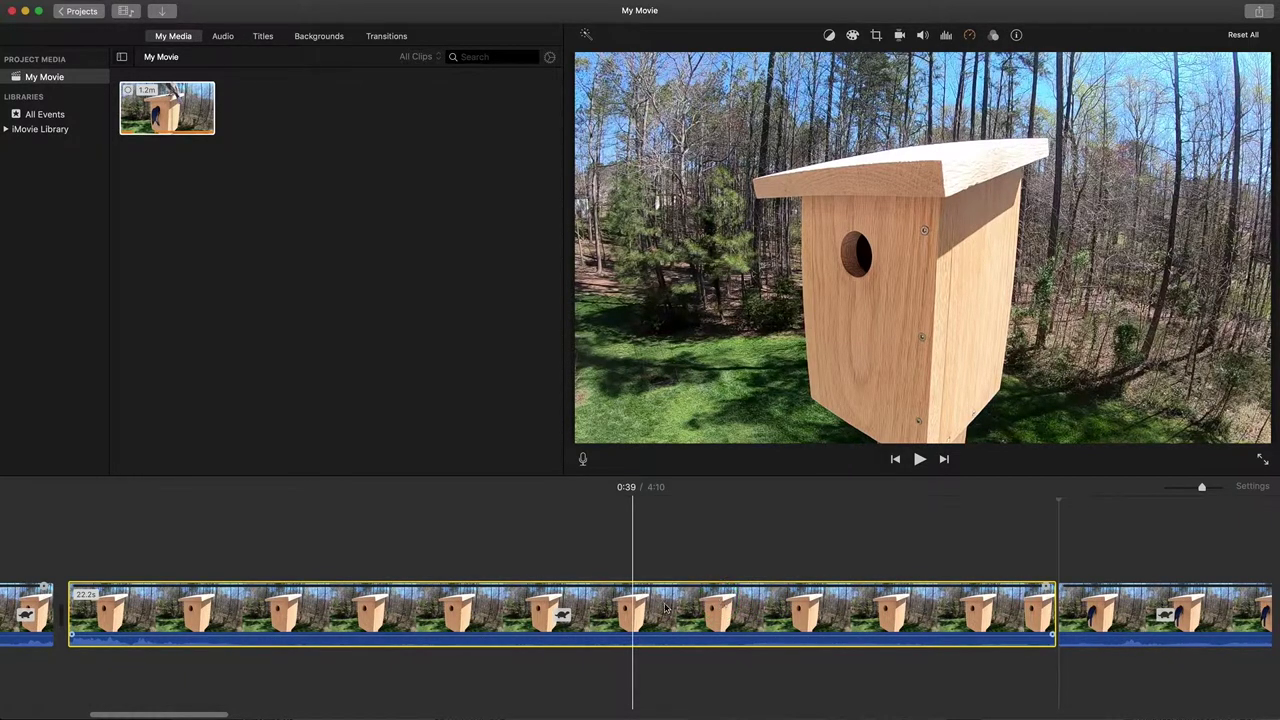
- Delete the uneventful section before the split, leaving a 3.5-minute clip
{"action": "left_click", "coordinate": [515, 611]}
{"action": "right_click", "coordinate": [768, 612]}
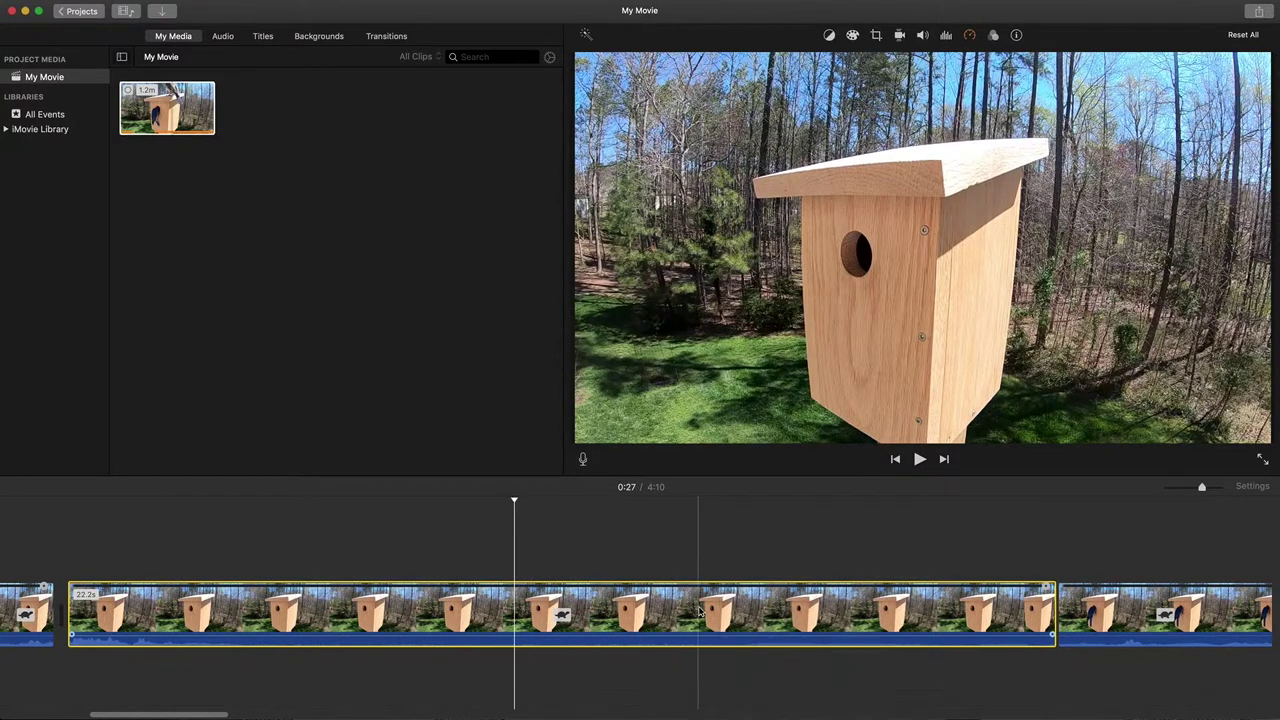
{"action": "right_click", "coordinate": [700, 612]}
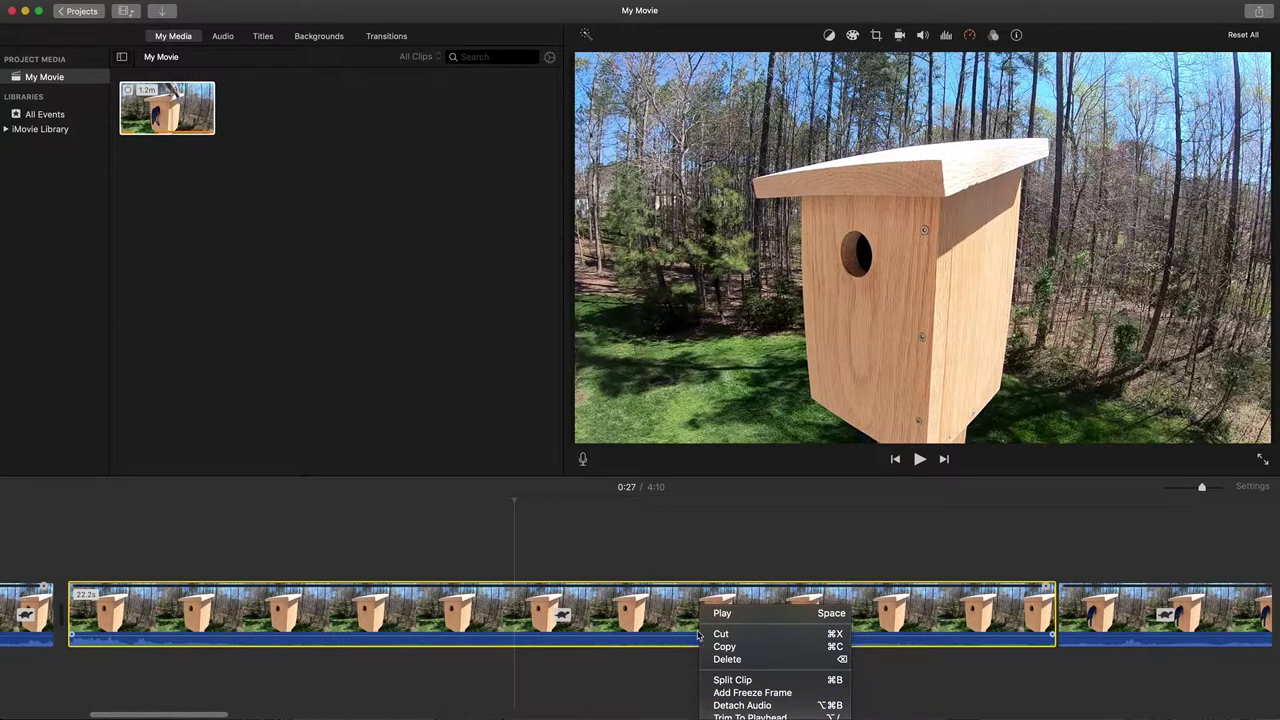
{"action": "left_click", "coordinate": [742, 661]}
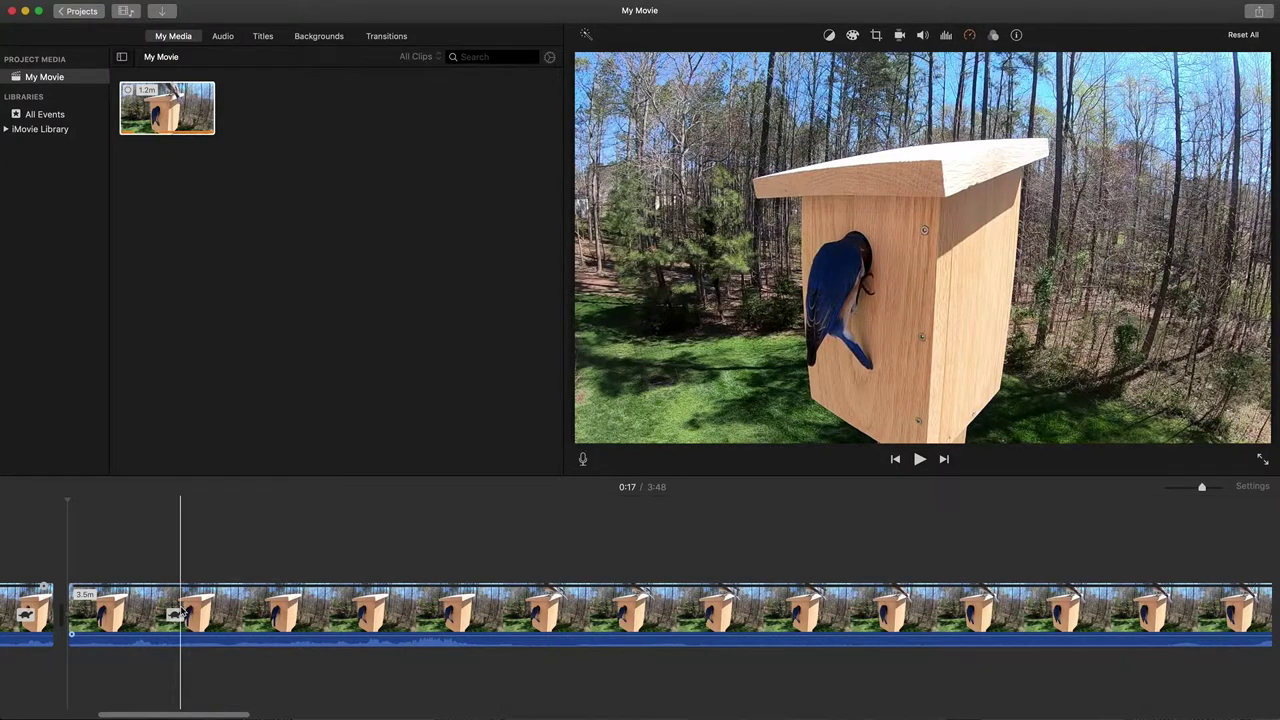
{"action": "left_click", "coordinate": [176, 612]}
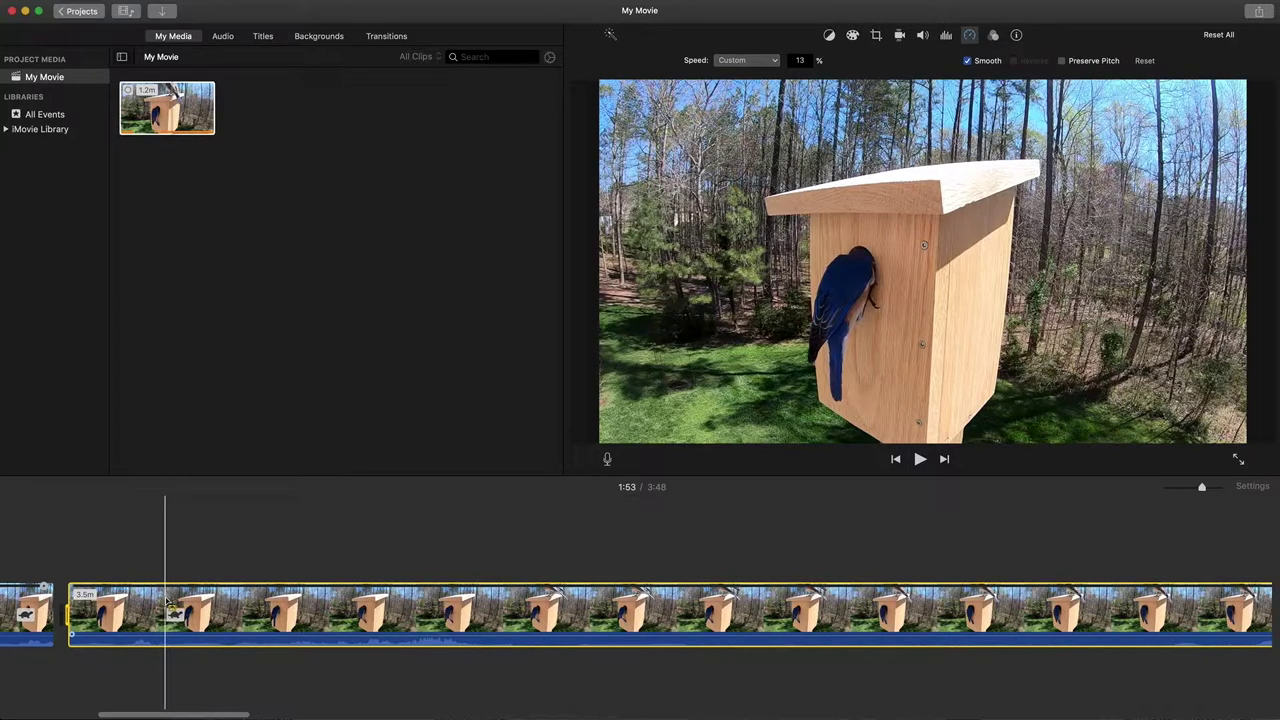
- Split off the short bird-landing piece and slow it to 10% speed
{"action": "left_click", "coordinate": [183, 2]}
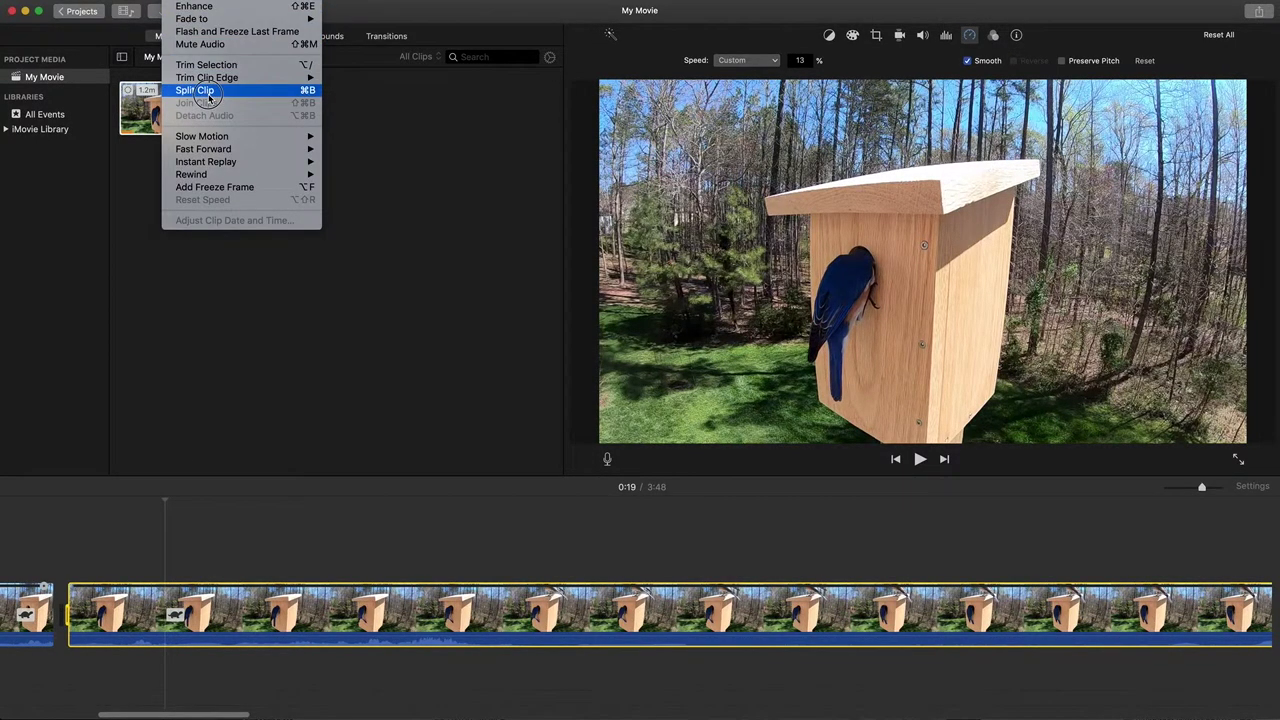
{"action": "left_click", "coordinate": [294, 89]}
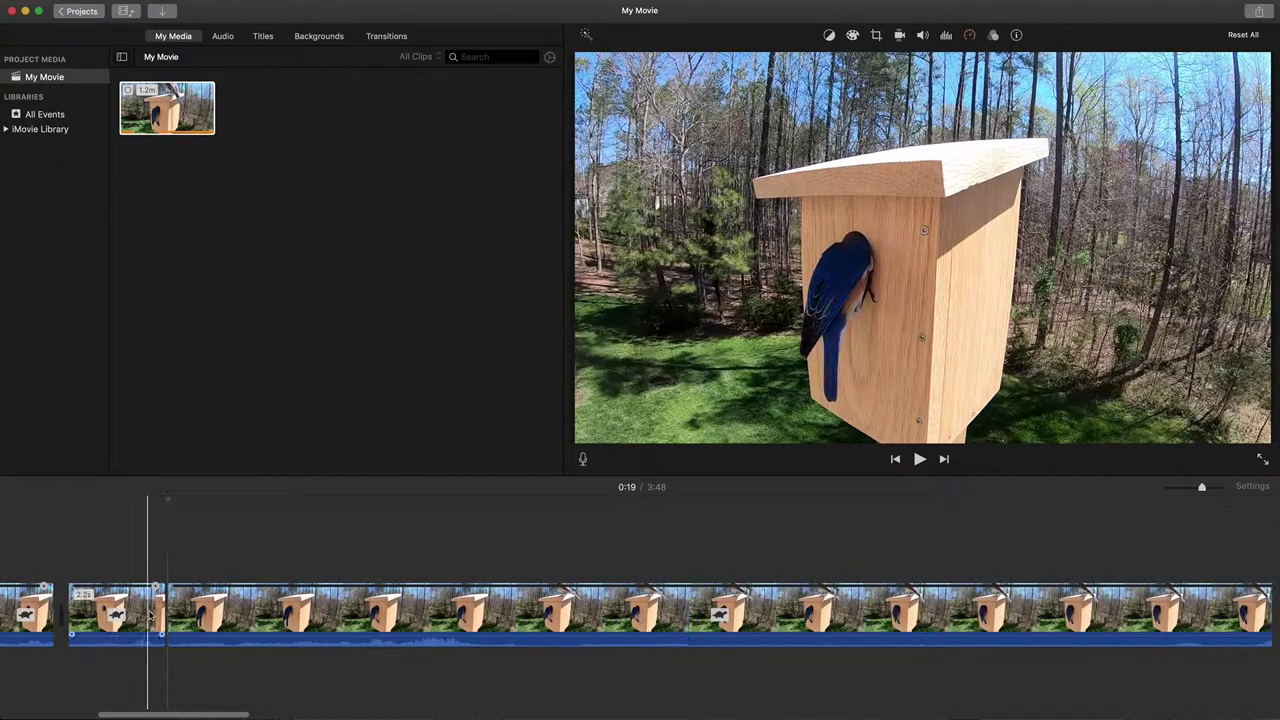
{"action": "left_click", "coordinate": [150, 615]}
{"action": "left_click", "coordinate": [183, 2]}
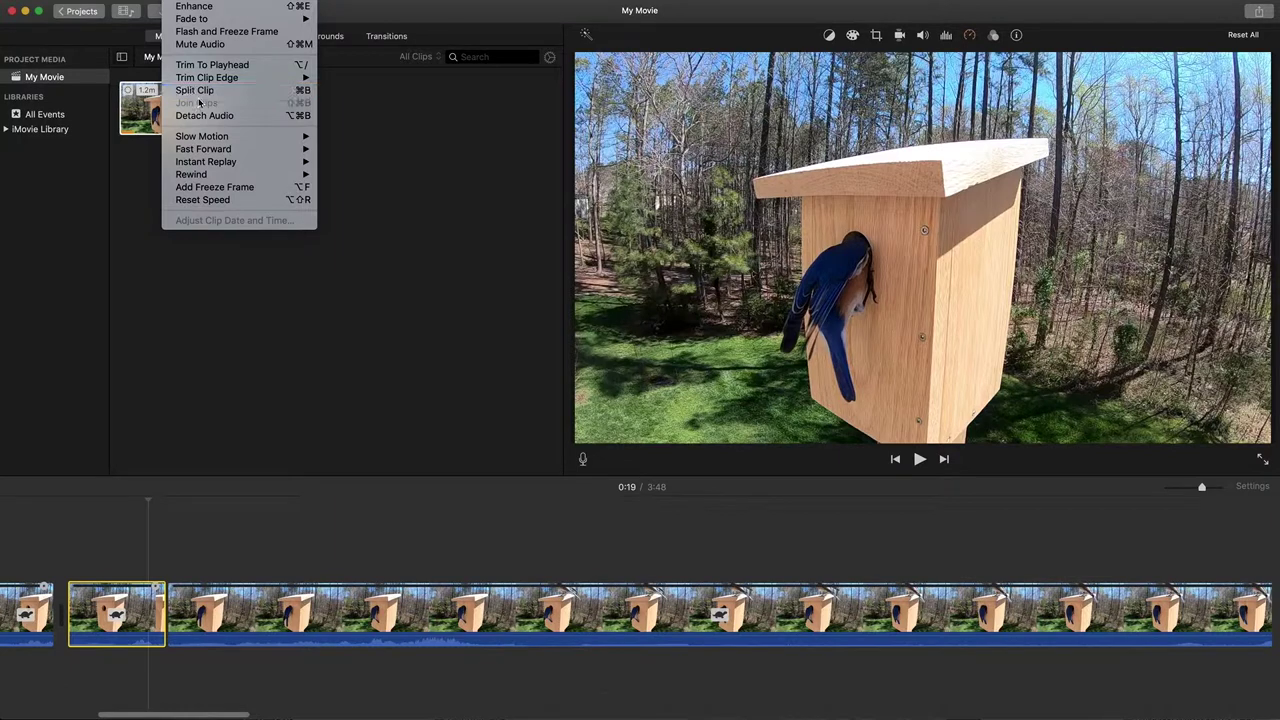
{"action": "mouse_move", "coordinate": [230, 136]}
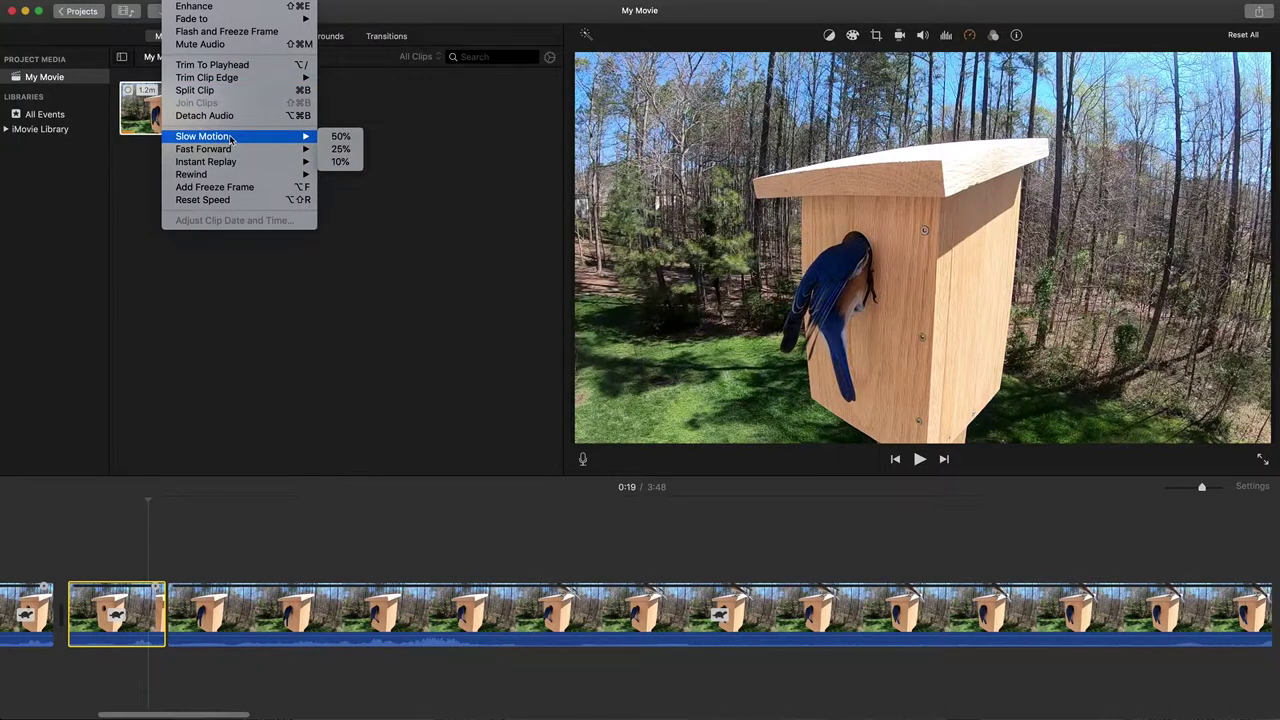
{"action": "left_click", "coordinate": [340, 162]}
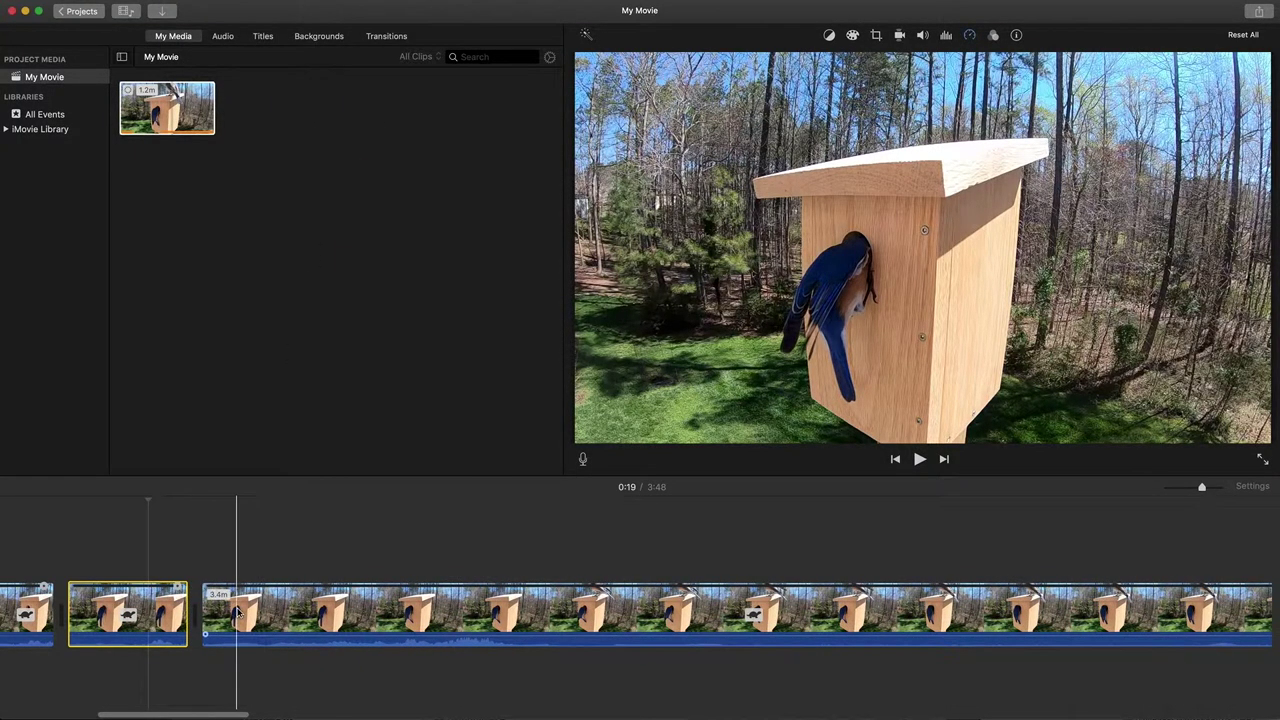
{"action": "scroll", "coordinate": [297, 560], "scroll_direction": "right", "scroll_amount": 10}
- Reset the remaining long clip to normal speed
{"action": "left_click", "coordinate": [869, 610]}
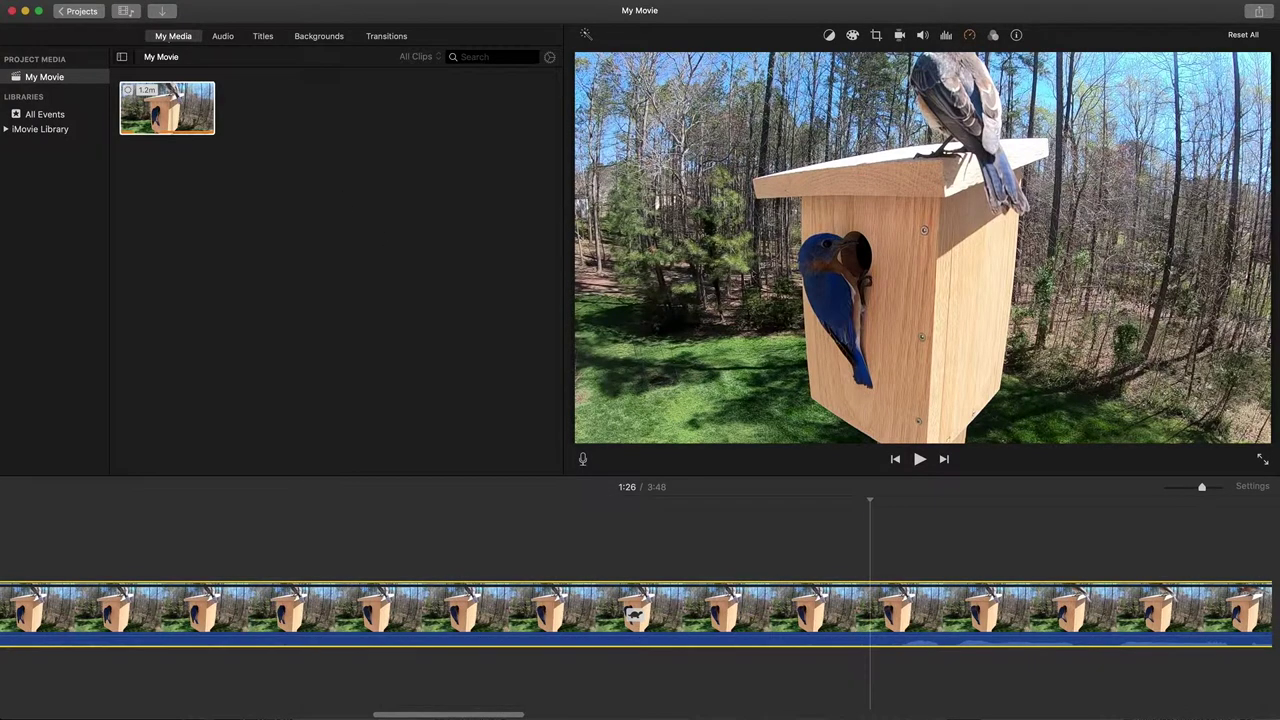
{"action": "left_click", "coordinate": [176, 0]}
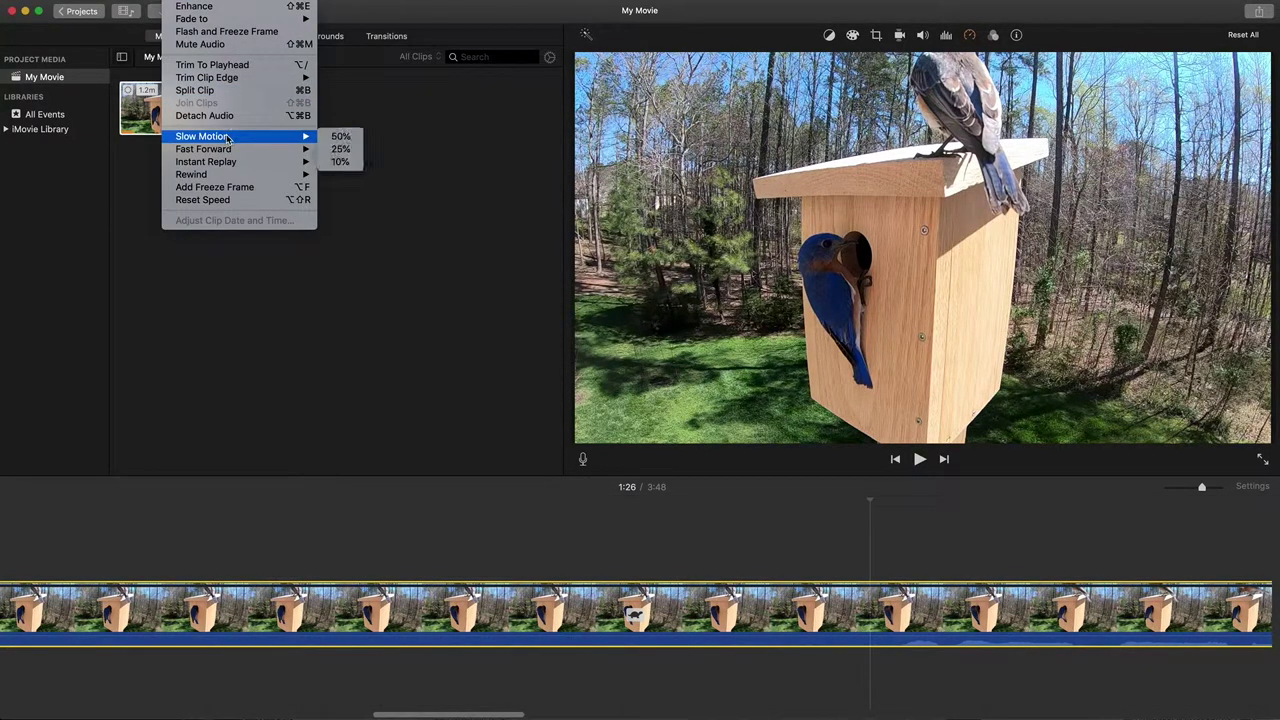
{"action": "left_click", "coordinate": [229, 201]}
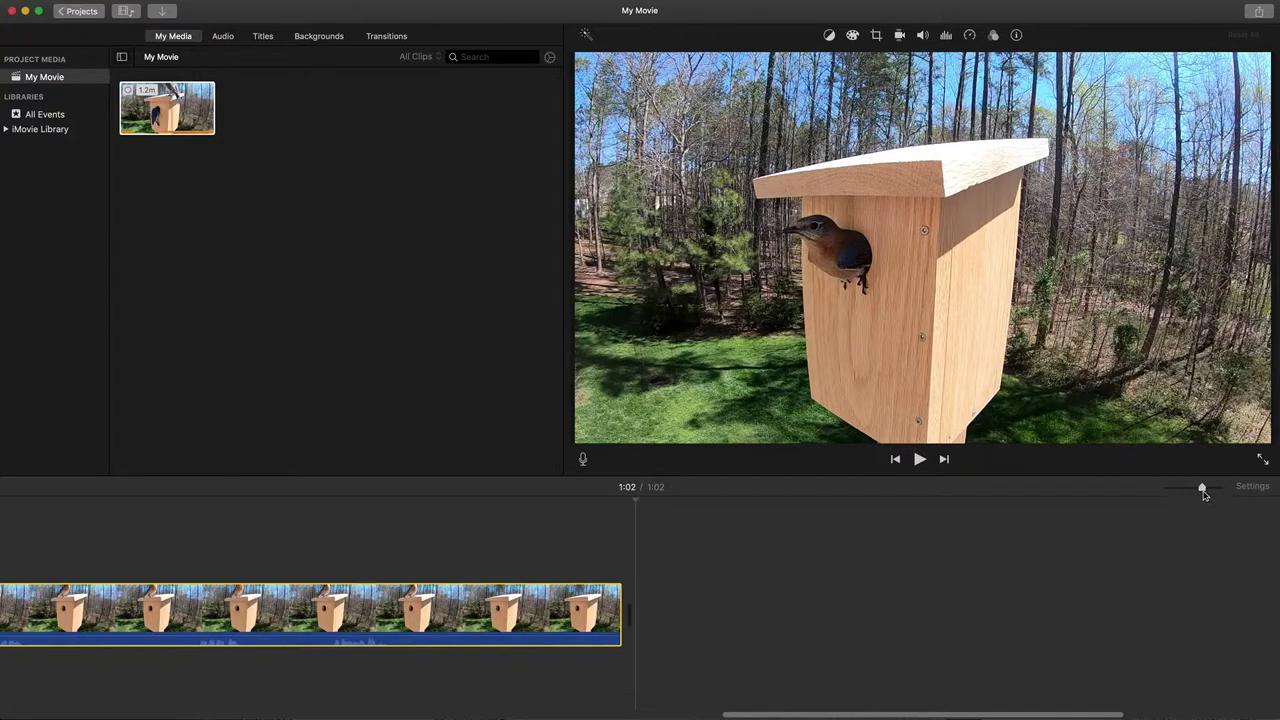
- Zoom out and reset the 42.6-second final clip to normal speed
{"action": "left_click_drag", "start_coordinate": [1203, 488], "coordinate": [1189, 492]}
{"action": "left_click", "coordinate": [408, 625]}
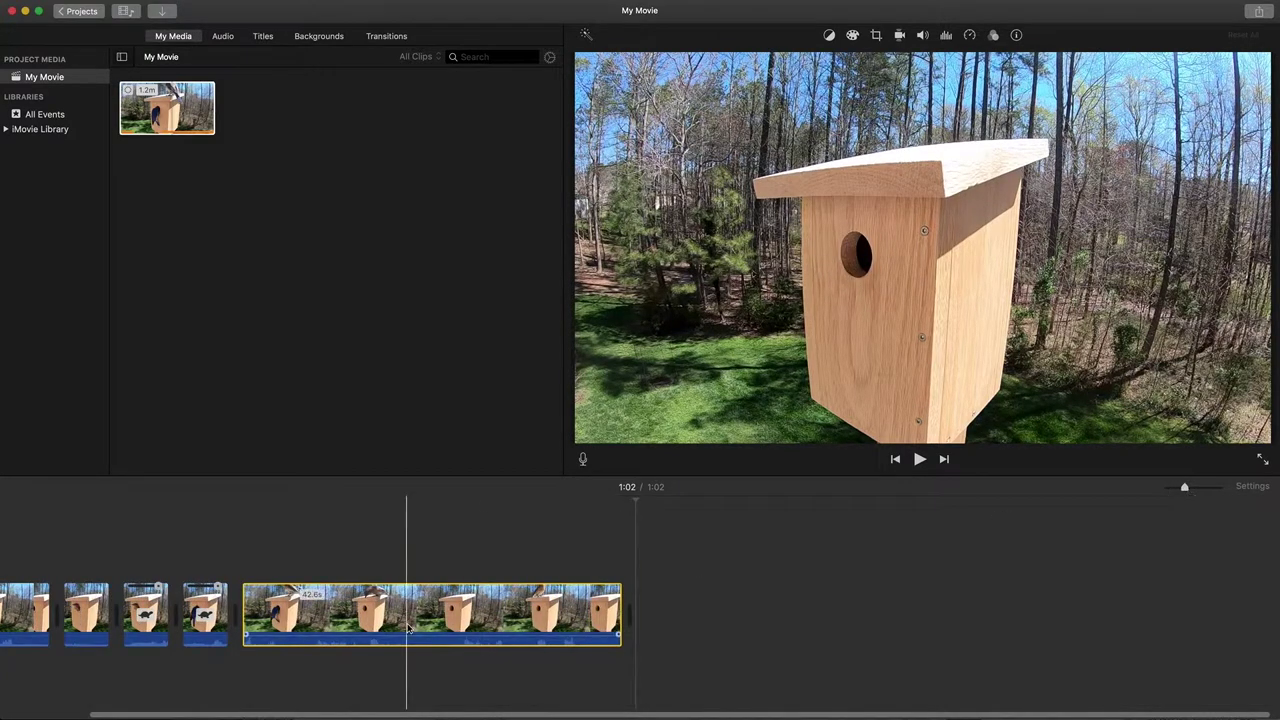
{"action": "scroll", "coordinate": [408, 628], "scroll_direction": "left", "scroll_amount": 3}
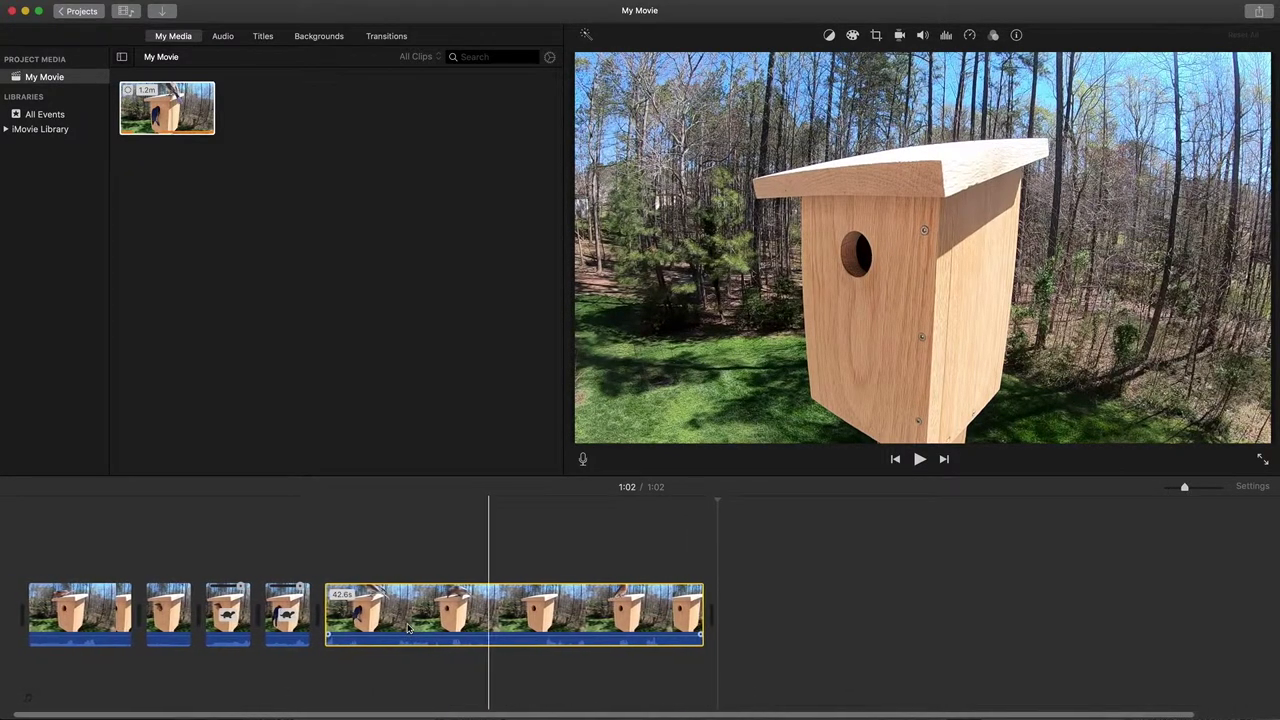
{"action": "left_click", "coordinate": [38, 555]}
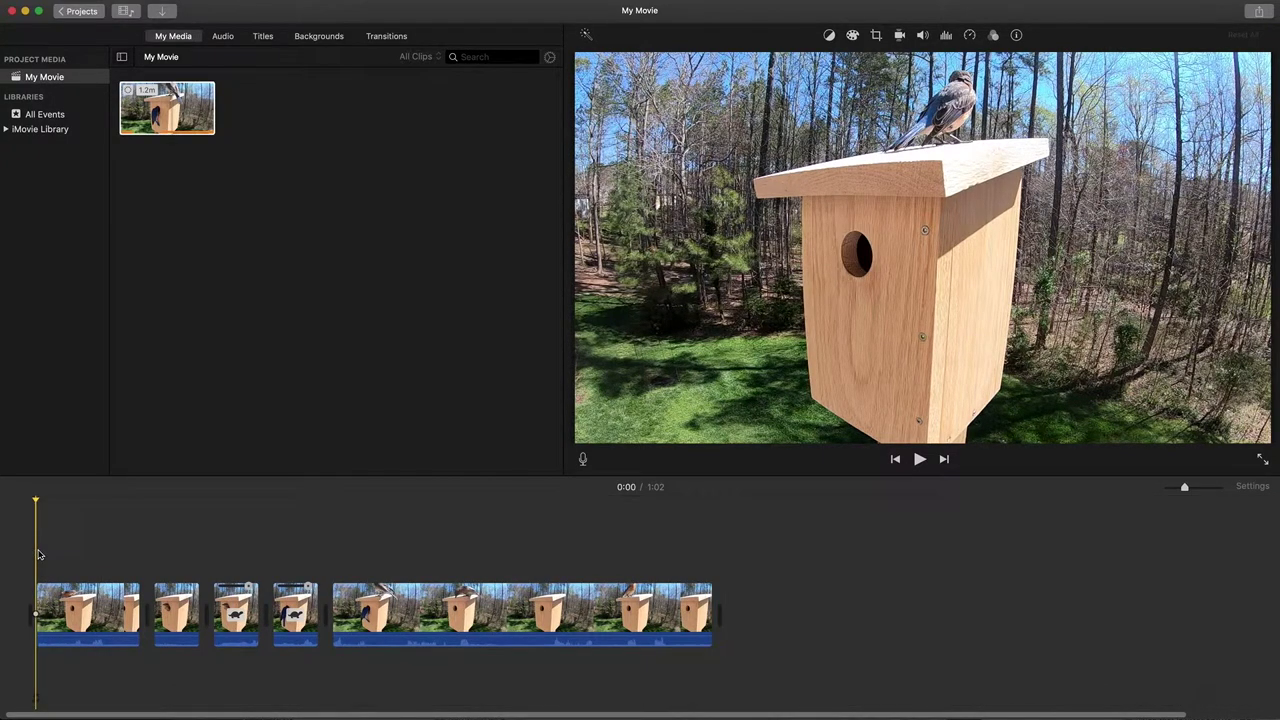
{"action": "left_click", "coordinate": [420, 615]}
{"action": "left_click", "coordinate": [185, 1]}
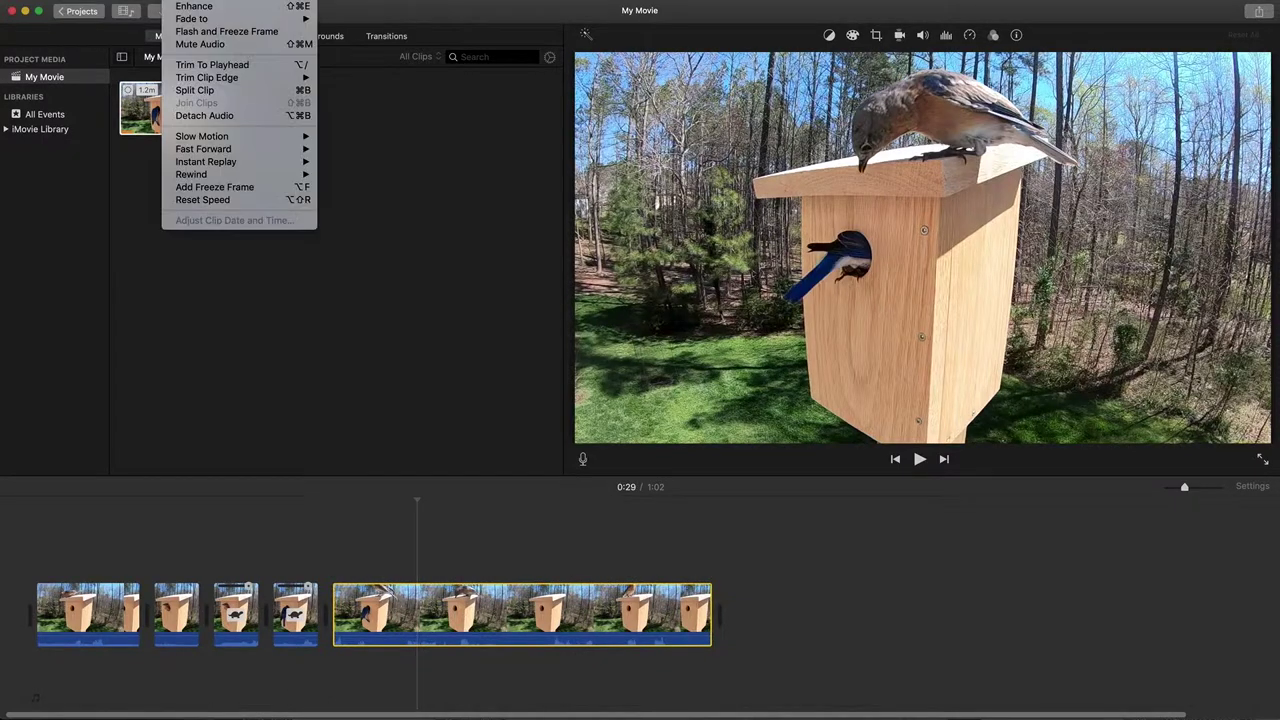
{"action": "left_click", "coordinate": [237, 201]}
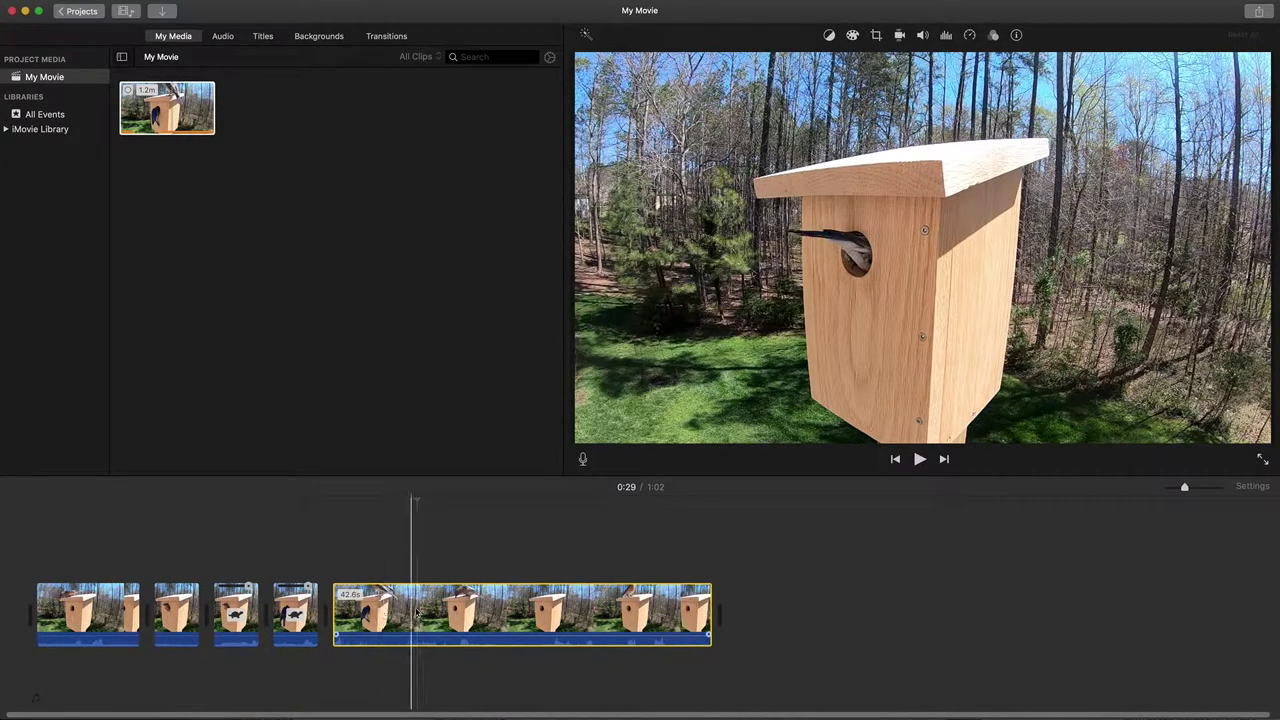
{"action": "left_click", "coordinate": [36, 587]}
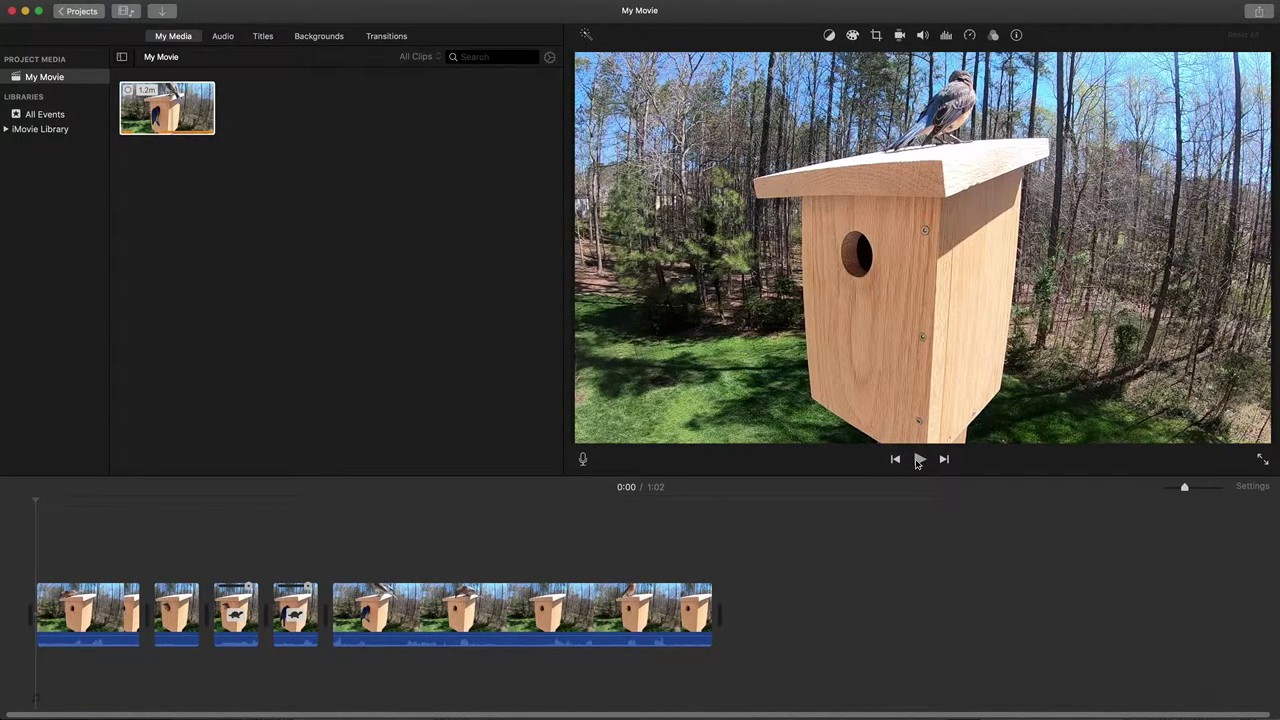
{"action": "left_click", "coordinate": [919, 460]}
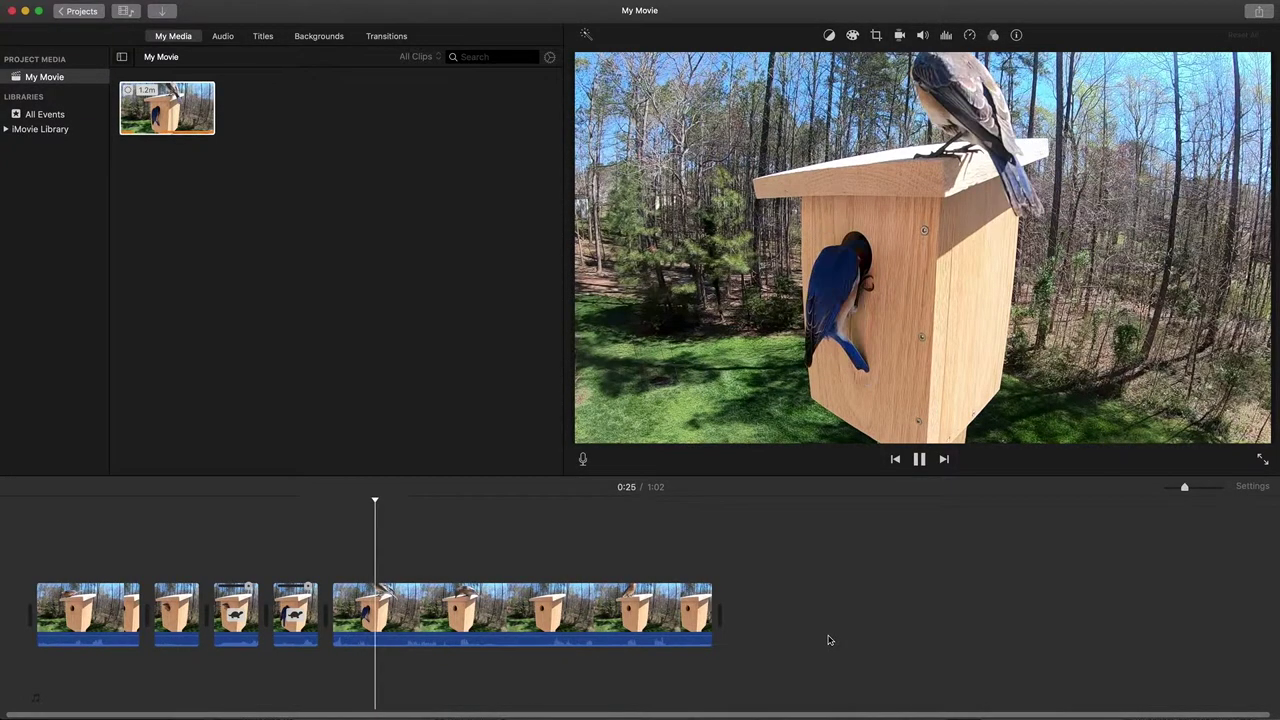
{"action": "key", "text": "space"}
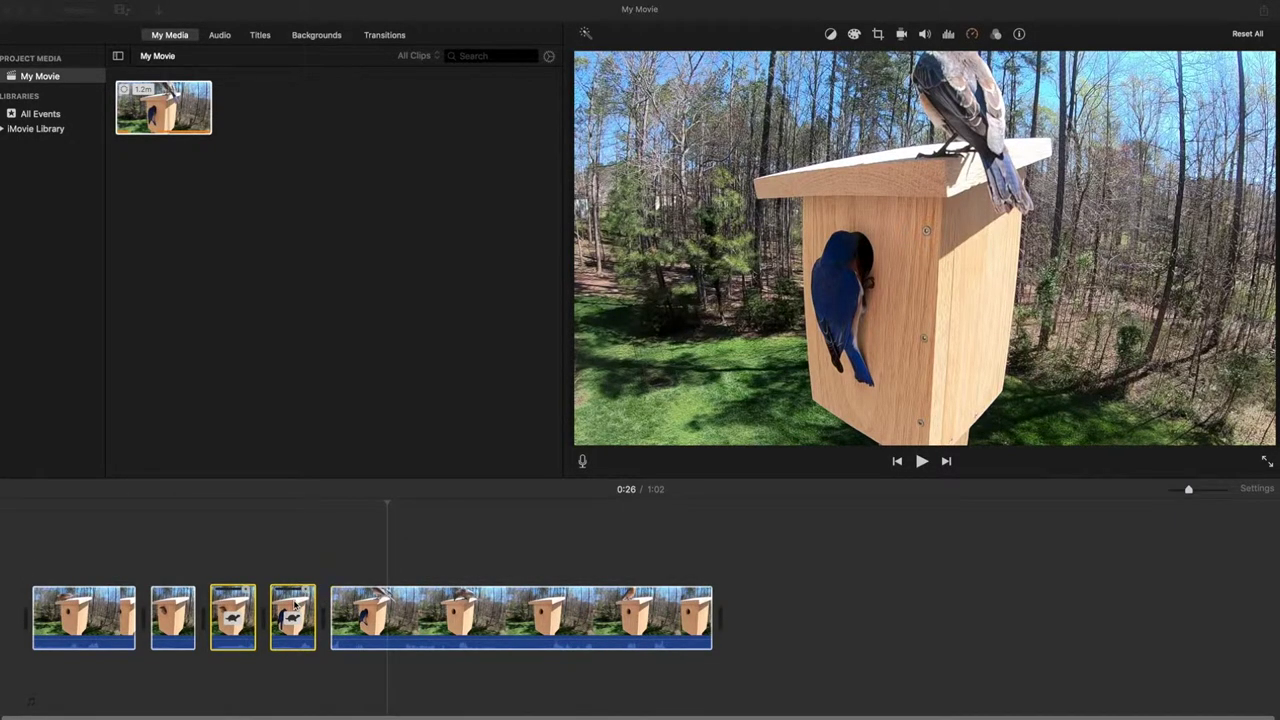
- Select the third and fourth clips and detach their audio with Modify > Detach Audio
{"action": "left_click", "coordinate": [329, 573]}
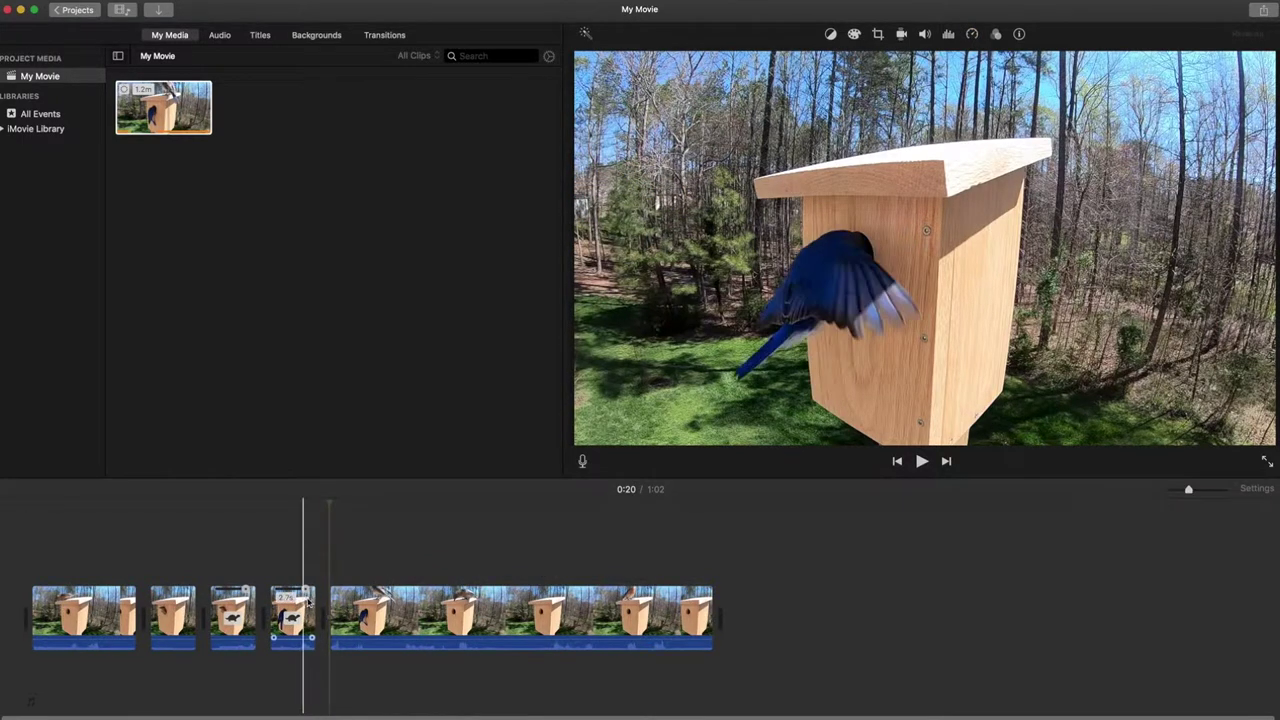
{"action": "left_click", "coordinate": [308, 605]}
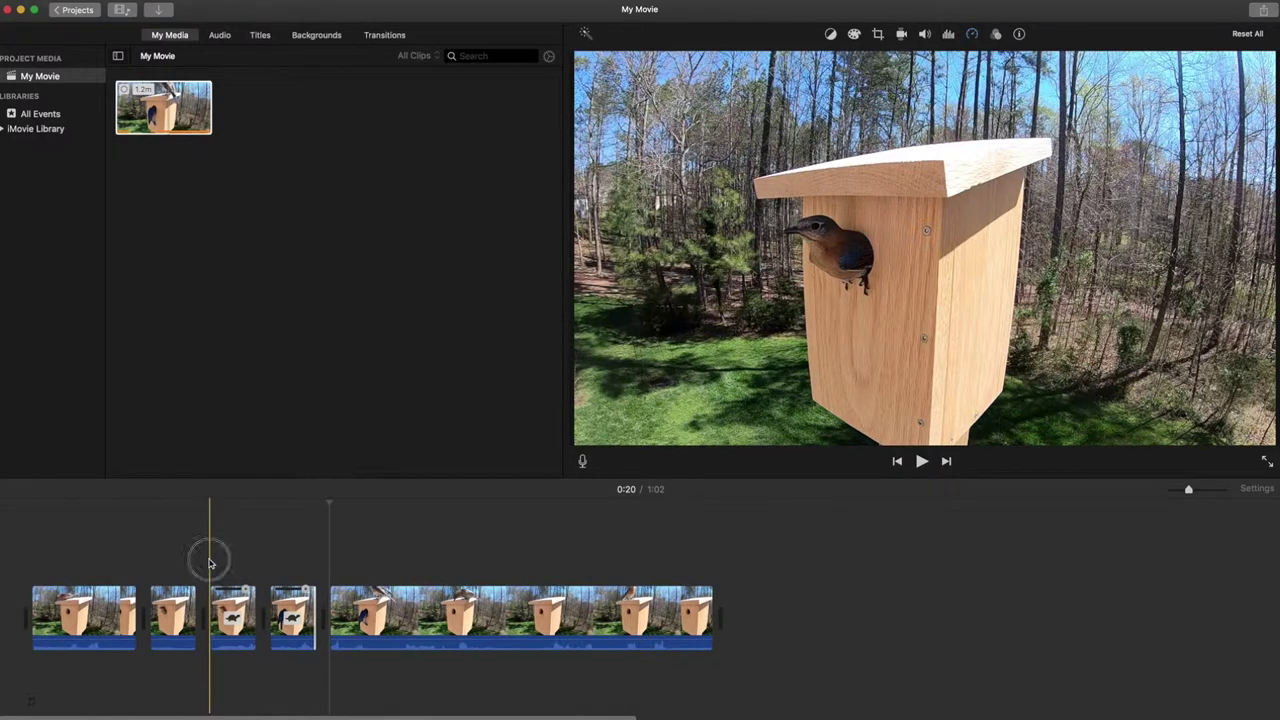
{"action": "left_click_drag", "start_coordinate": [209, 563], "coordinate": [323, 669]}
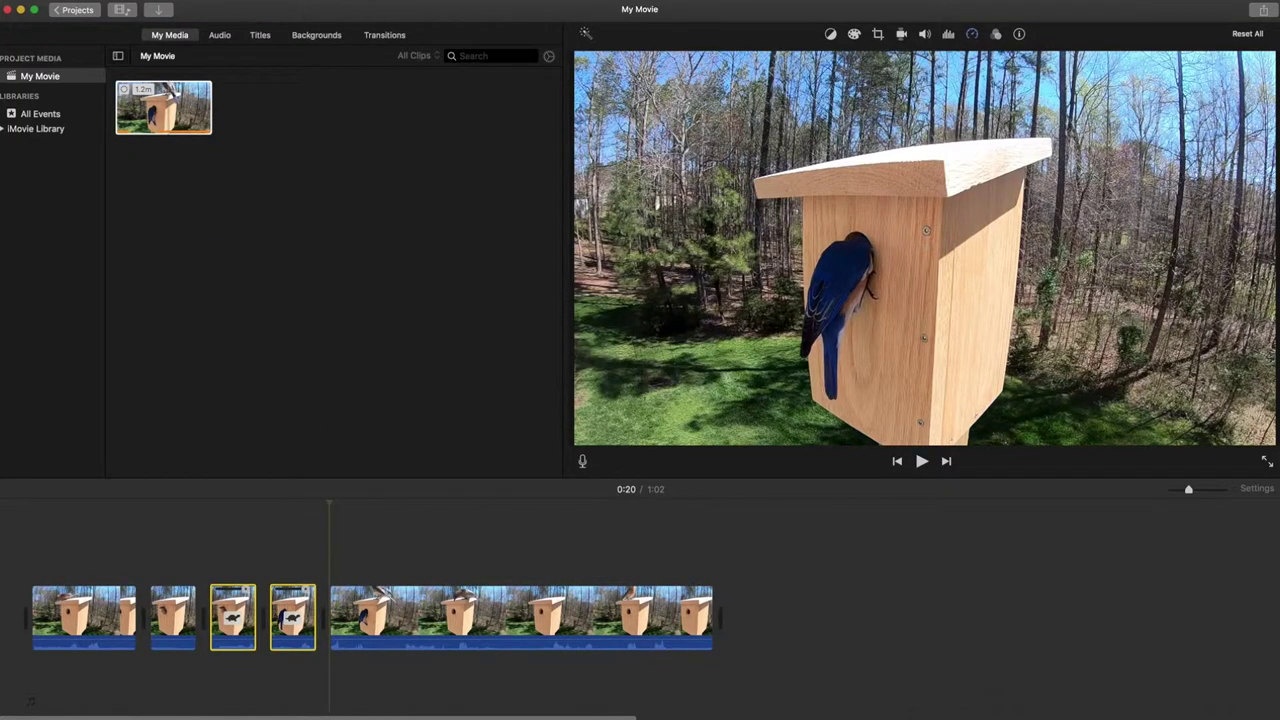
{"action": "left_click", "coordinate": [175, 0]}
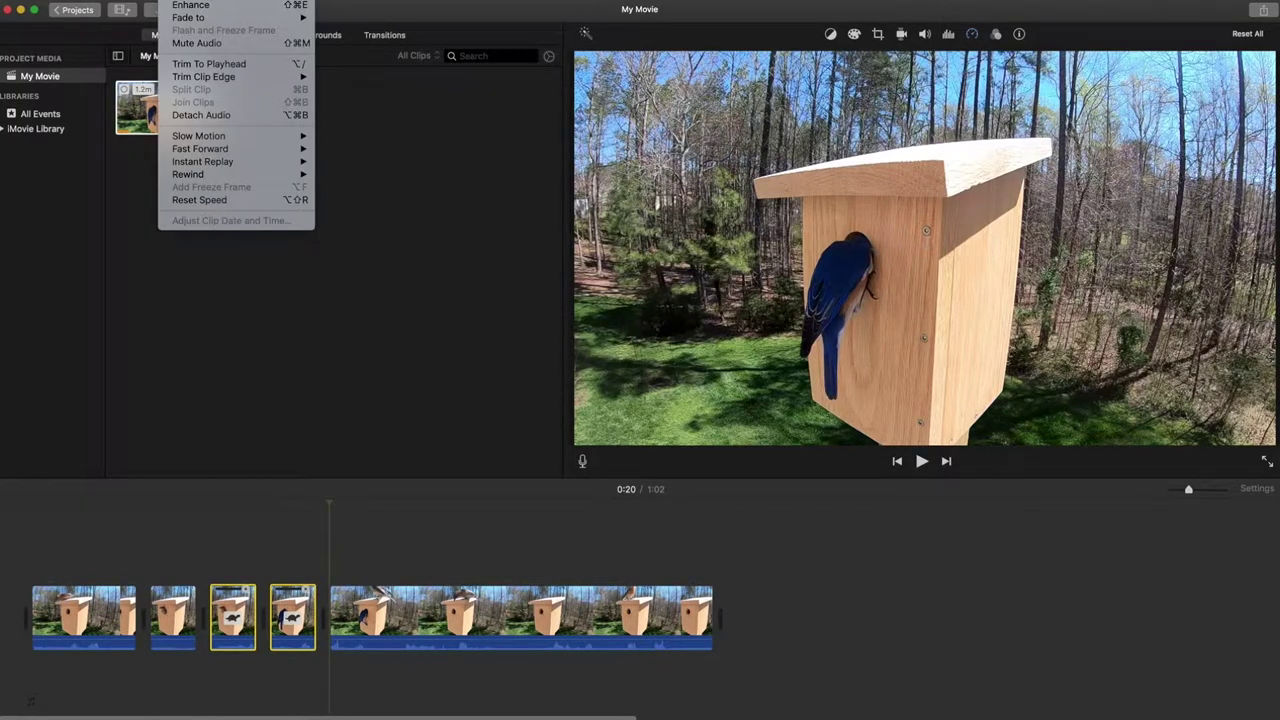
{"action": "left_click", "coordinate": [215, 122]}
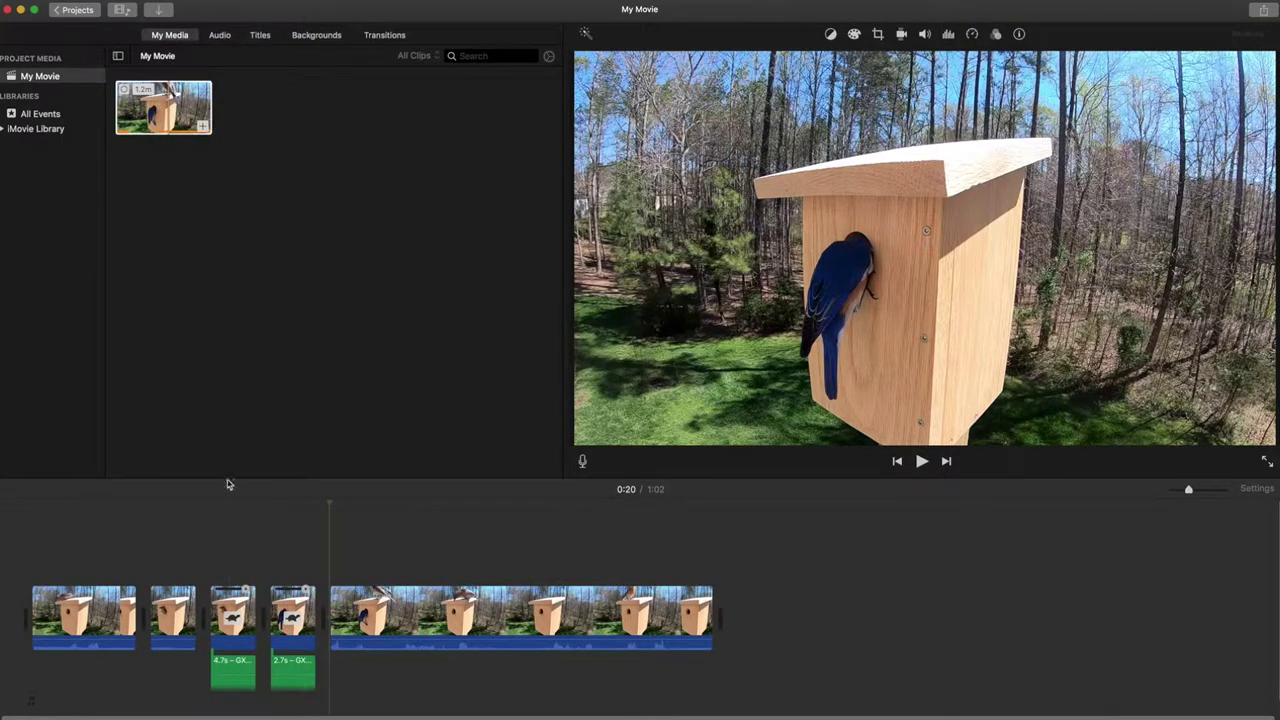
- Delete both detached green audio clips so clips 3 and 4 play silently
{"action": "left_click", "coordinate": [233, 680]}
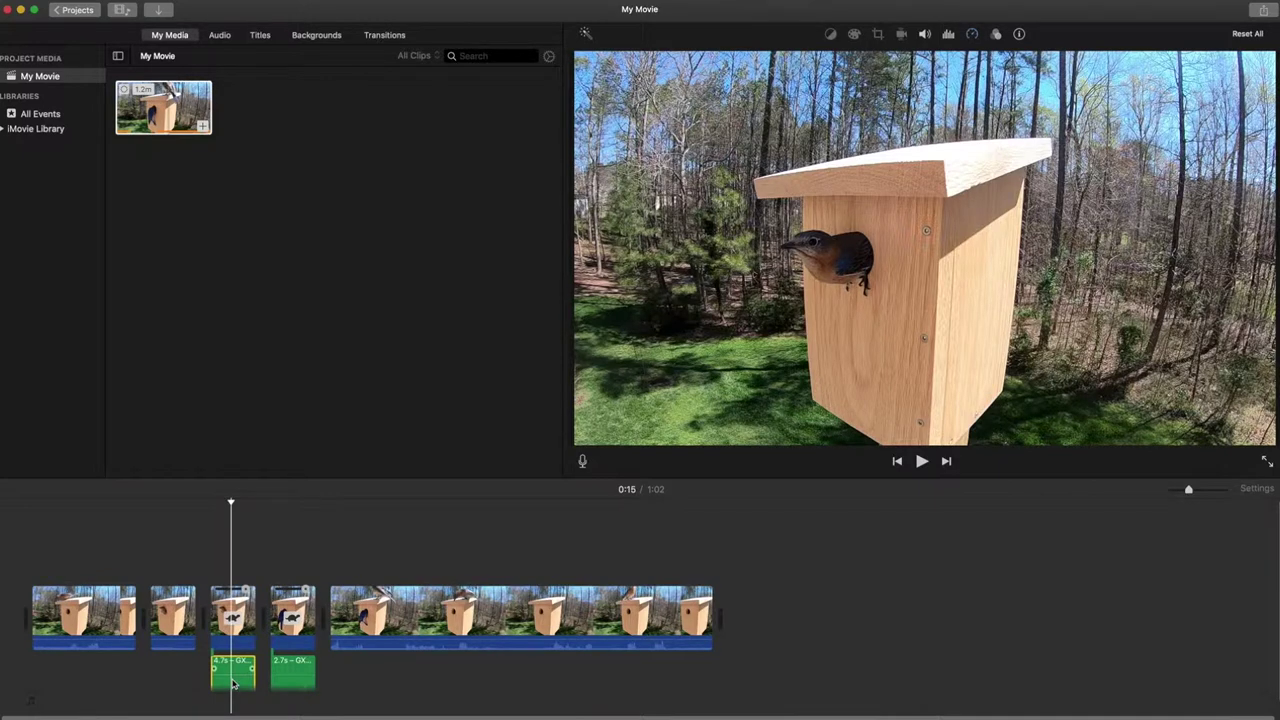
{"action": "key", "text": "Delete"}
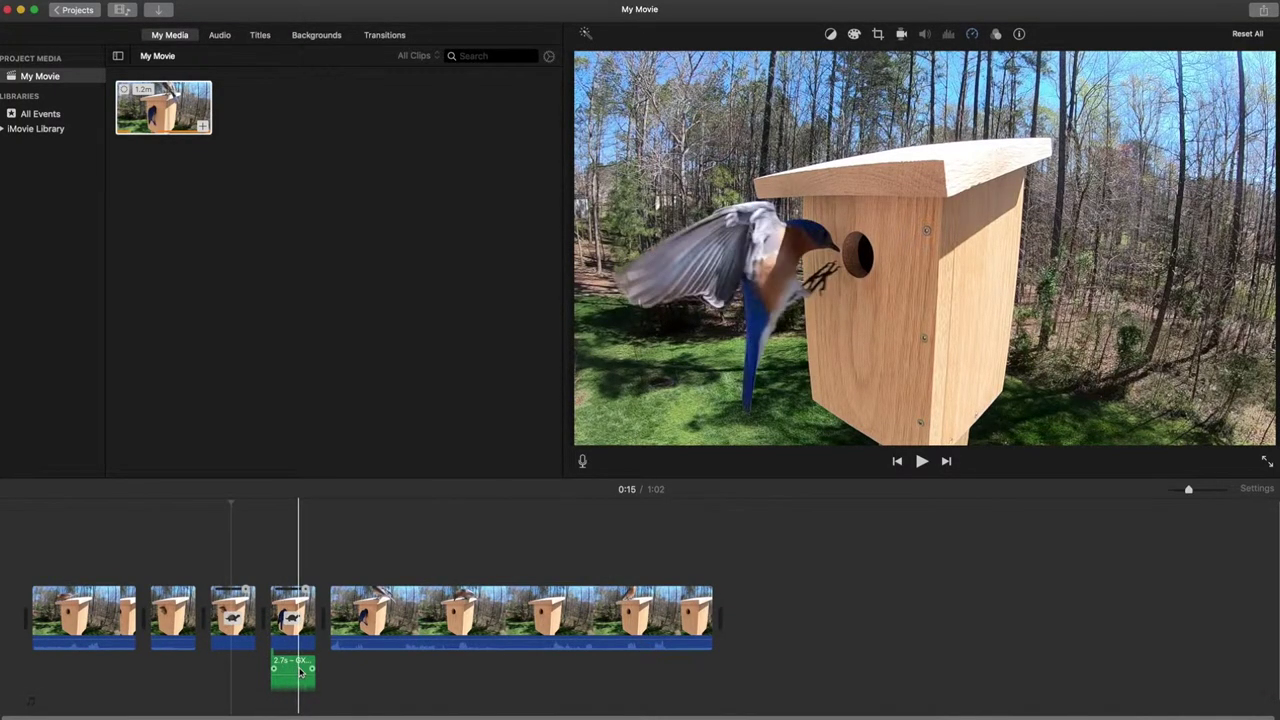
{"action": "left_click", "coordinate": [329, 688]}
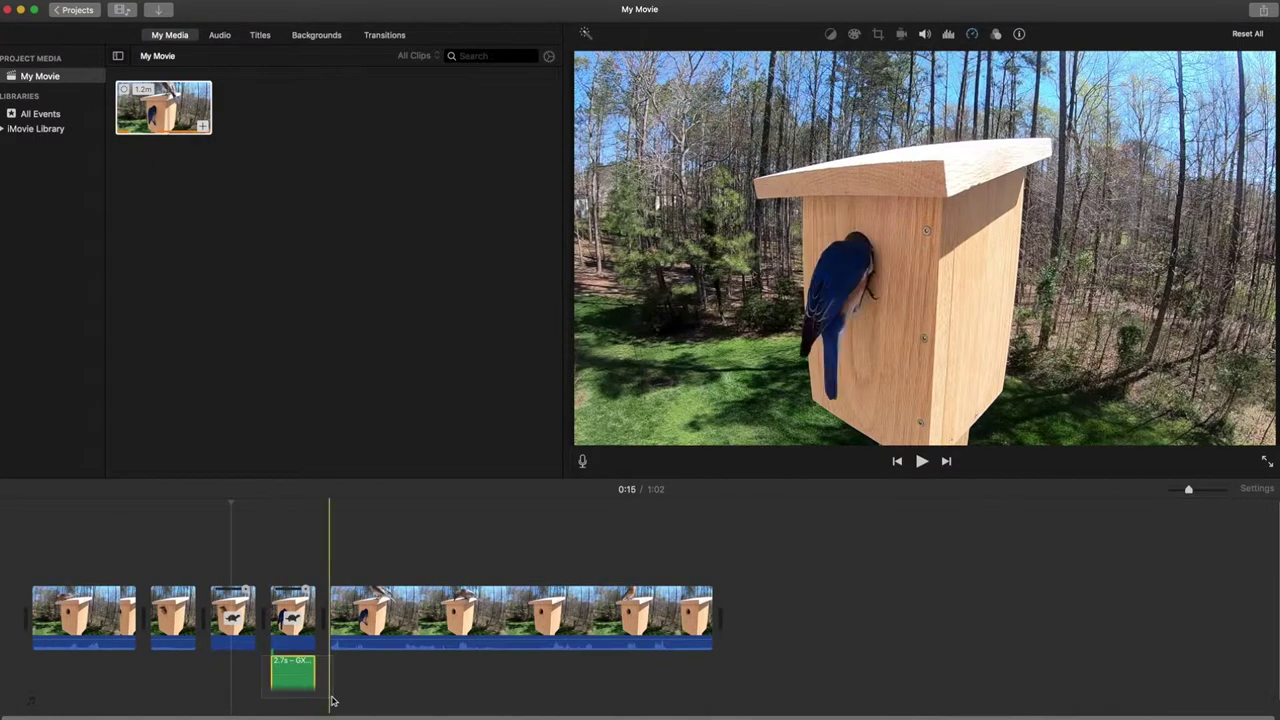
{"action": "left_click_drag", "start_coordinate": [333, 701], "coordinate": [333, 701]}
{"action": "key", "text": "Delete"}
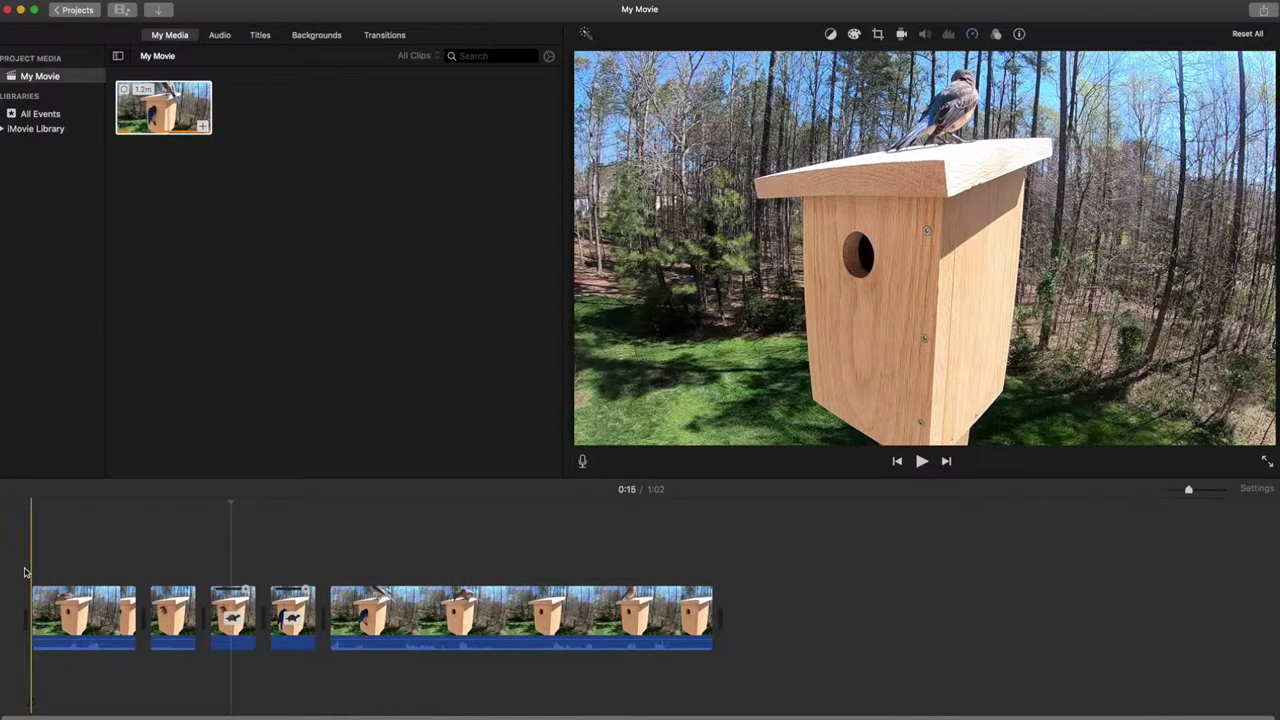
- Select all clips and open File > Share > File to show the 1080p, High quality export settings
{"action": "left_click_drag", "start_coordinate": [25, 572], "coordinate": [757, 675]}
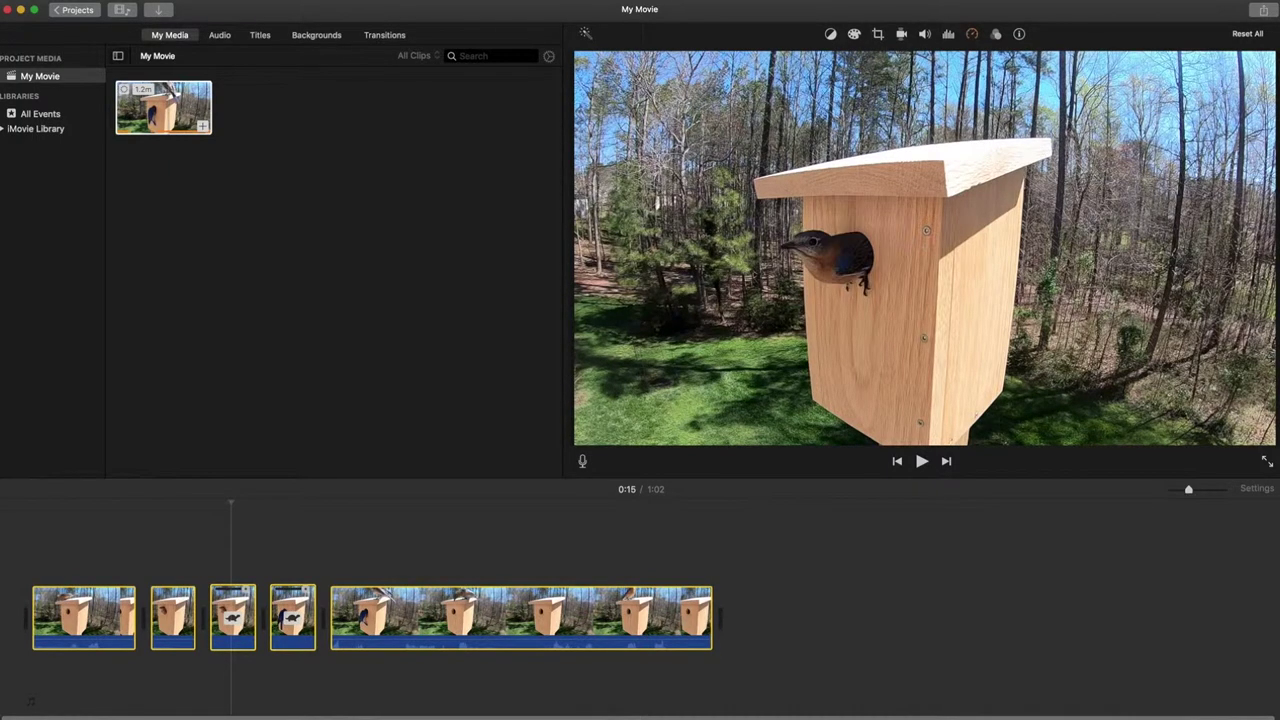
{"action": "left_click", "coordinate": [92, 2]}
{"action": "mouse_move", "coordinate": [103, 195]}
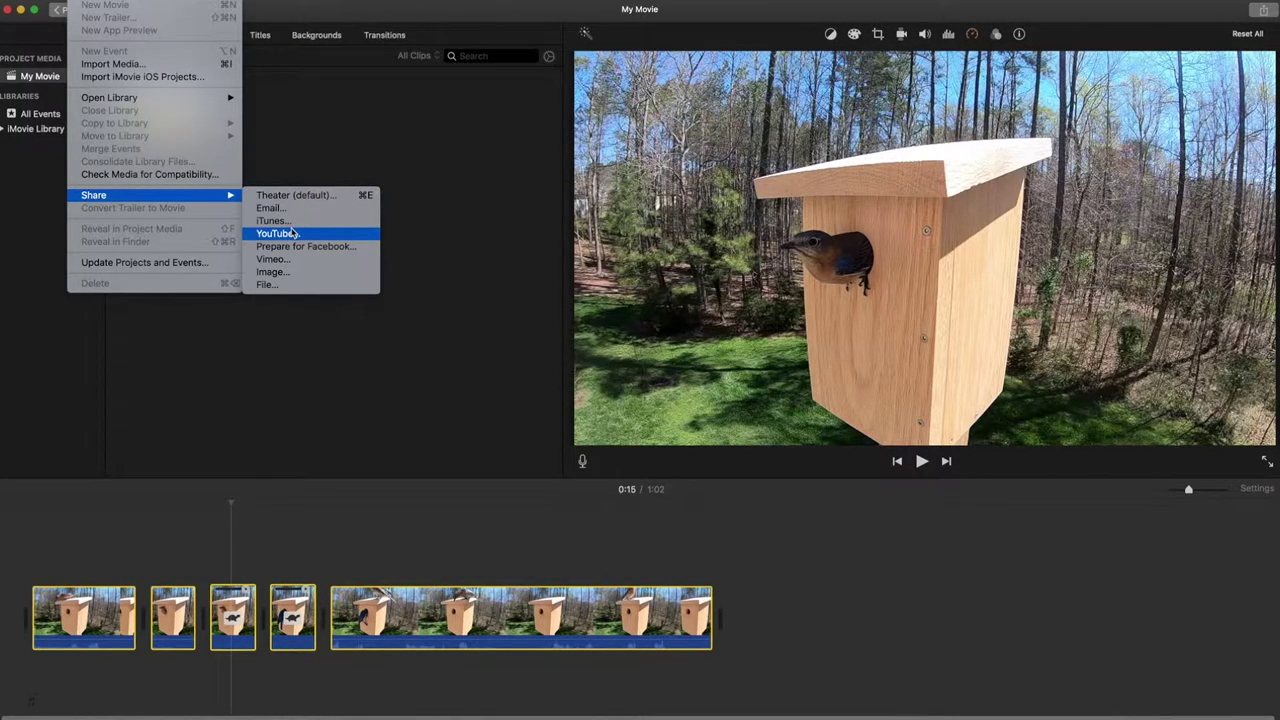
{"action": "left_click", "coordinate": [303, 286]}
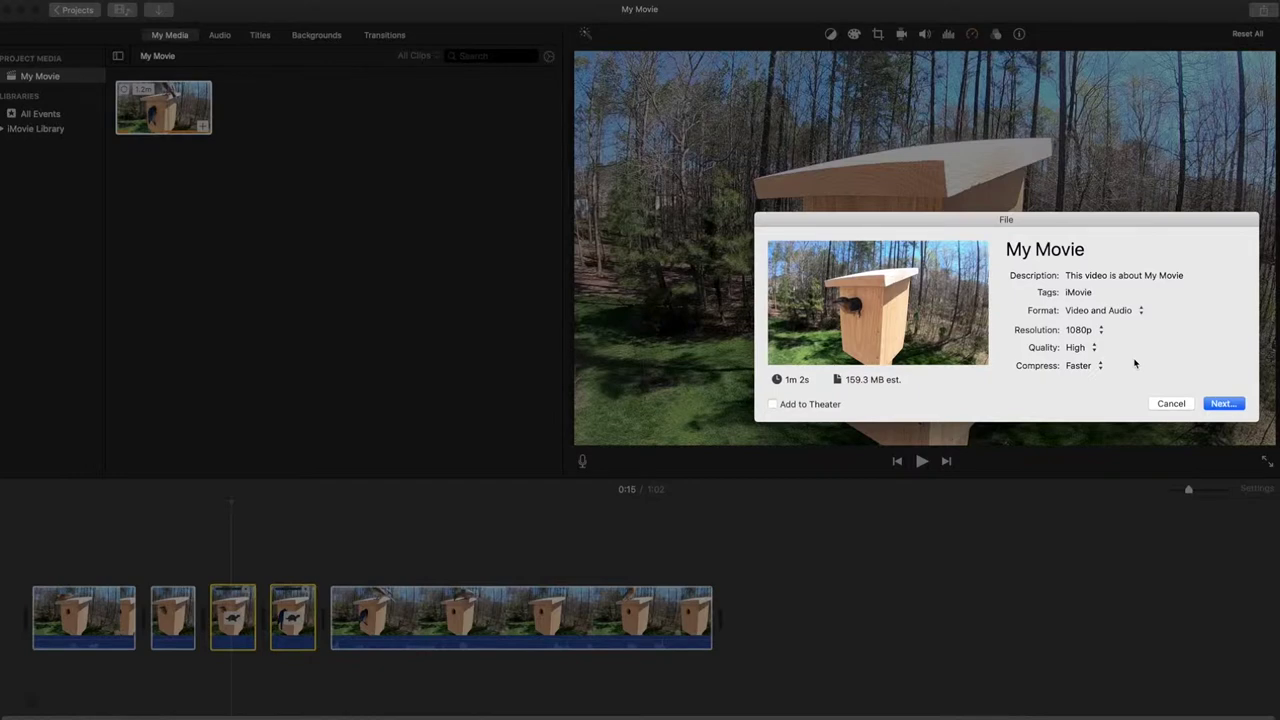
- Export the movie as 'birds' into the youtube_stage folder
{"action": "left_click", "coordinate": [1227, 402]}
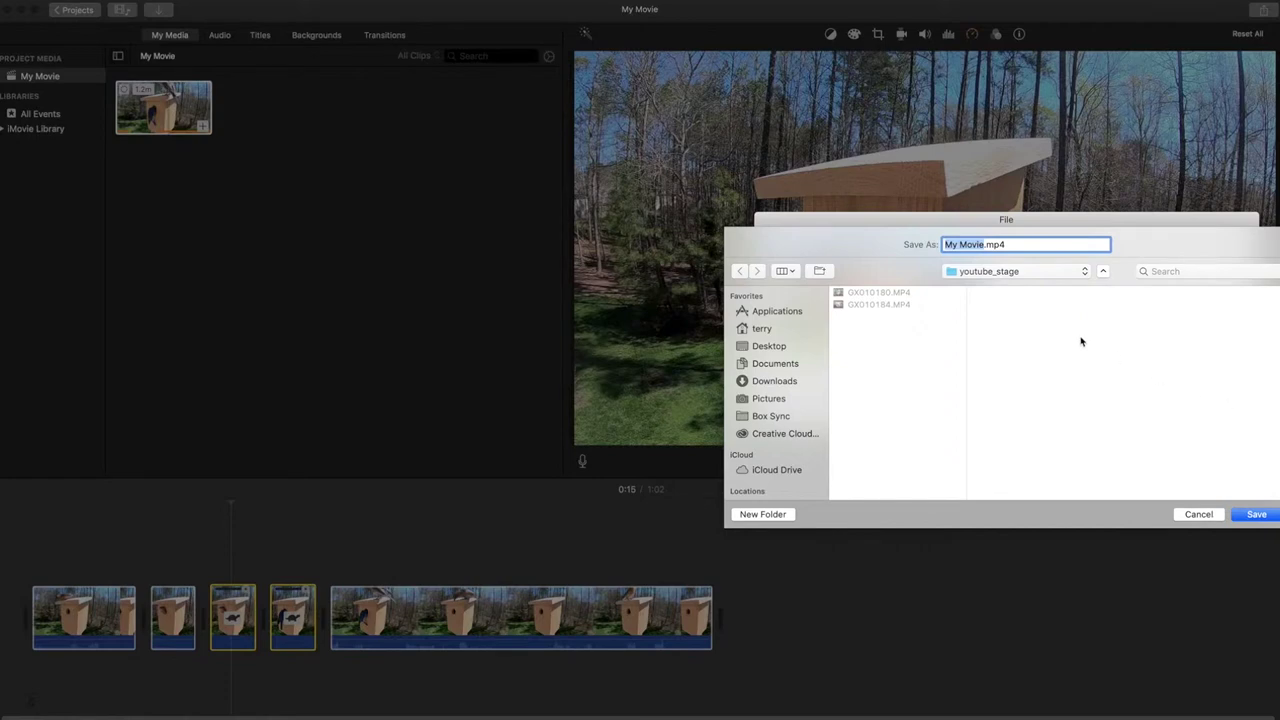
{"action": "type", "text": "birds"}
{"action": "left_click", "coordinate": [1252, 515]}
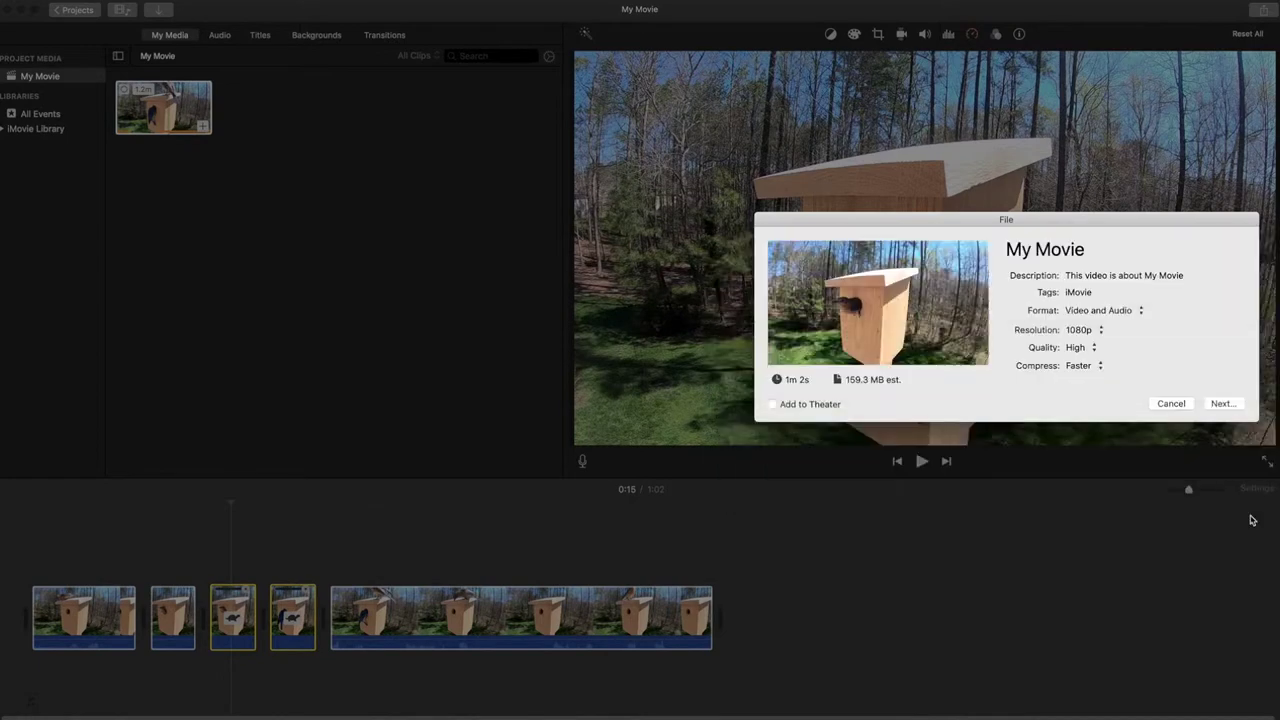